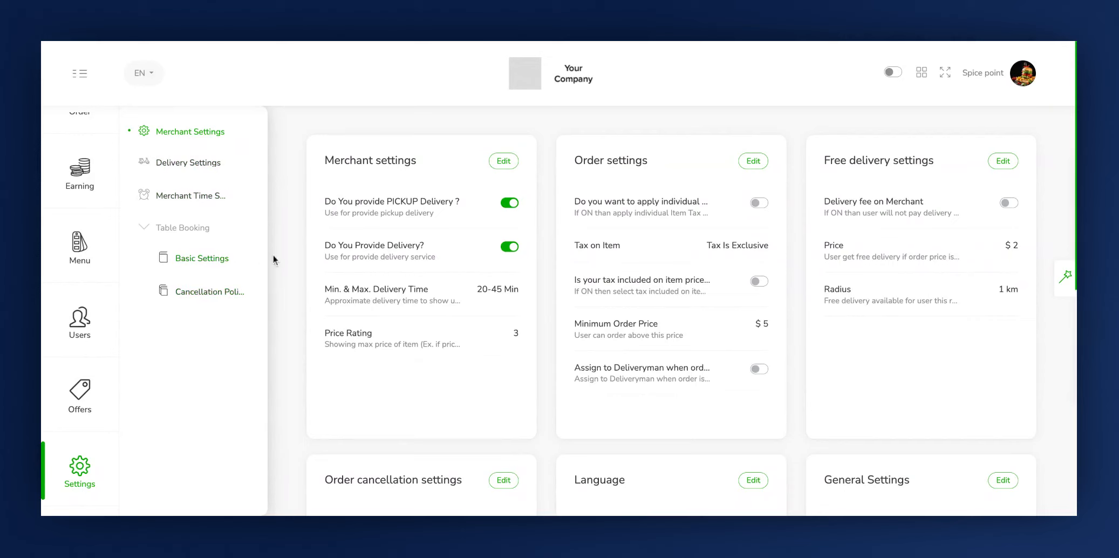
# Review the available settings groups on the Merchant Settings page, from merchant and order settings to the expertise tags
pyautogui.scroll(-8, 569, 333)
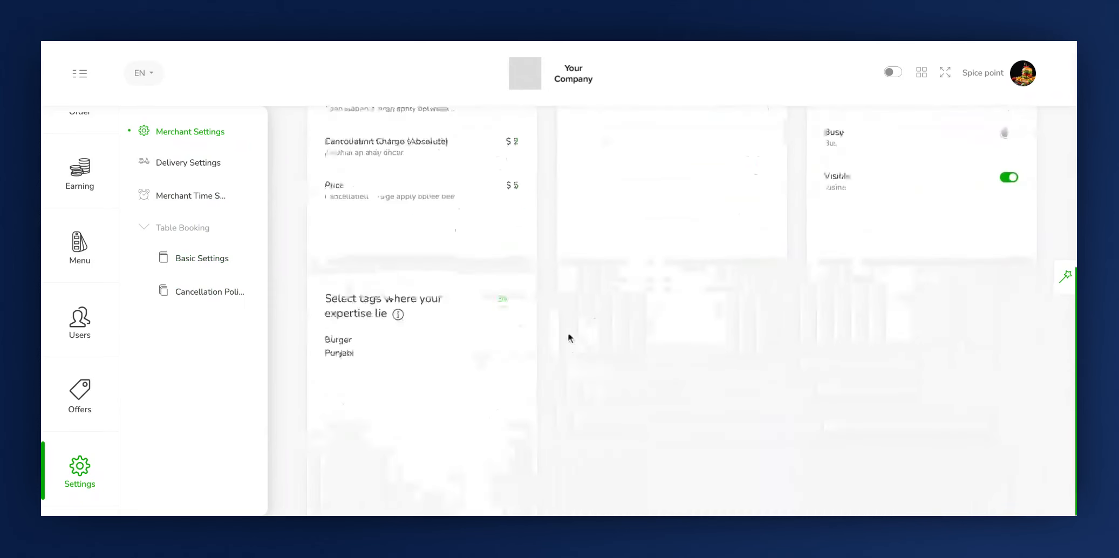
pyautogui.scroll(8, 569, 334)
pyautogui.click(348, 160)
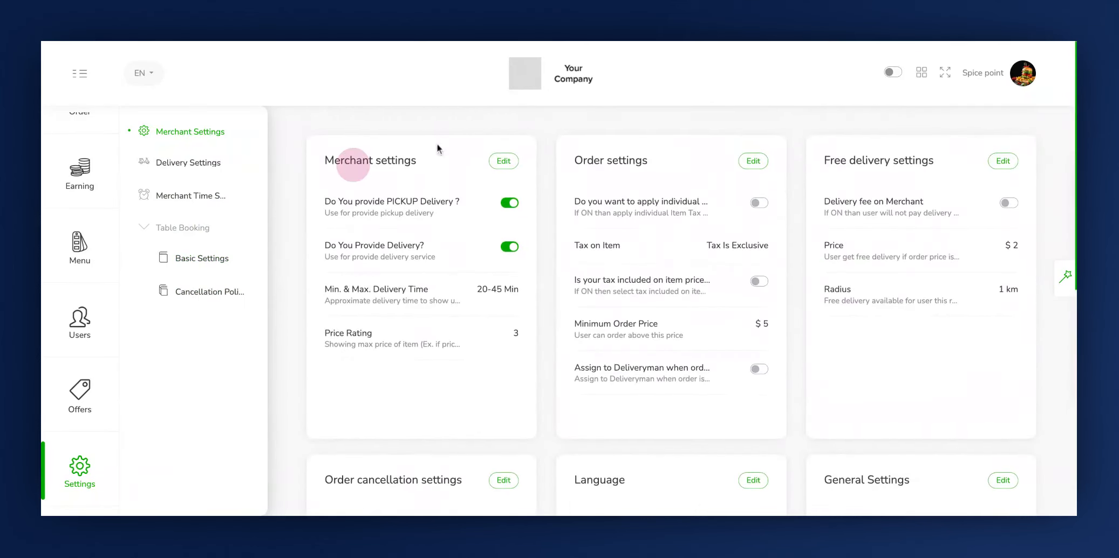
pyautogui.click(591, 157)
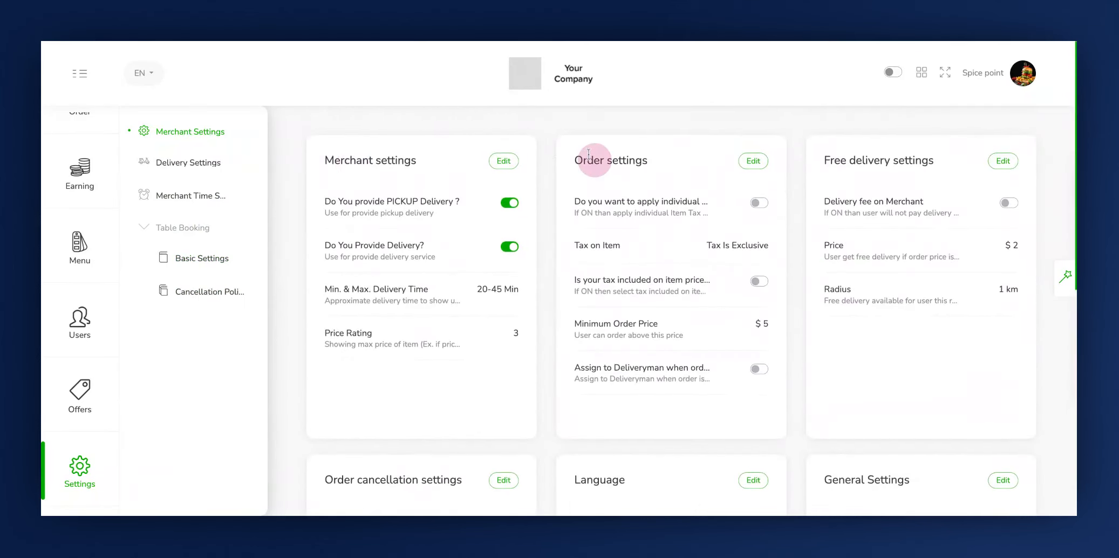
pyautogui.click(857, 163)
pyautogui.scroll(-3, 381, 343)
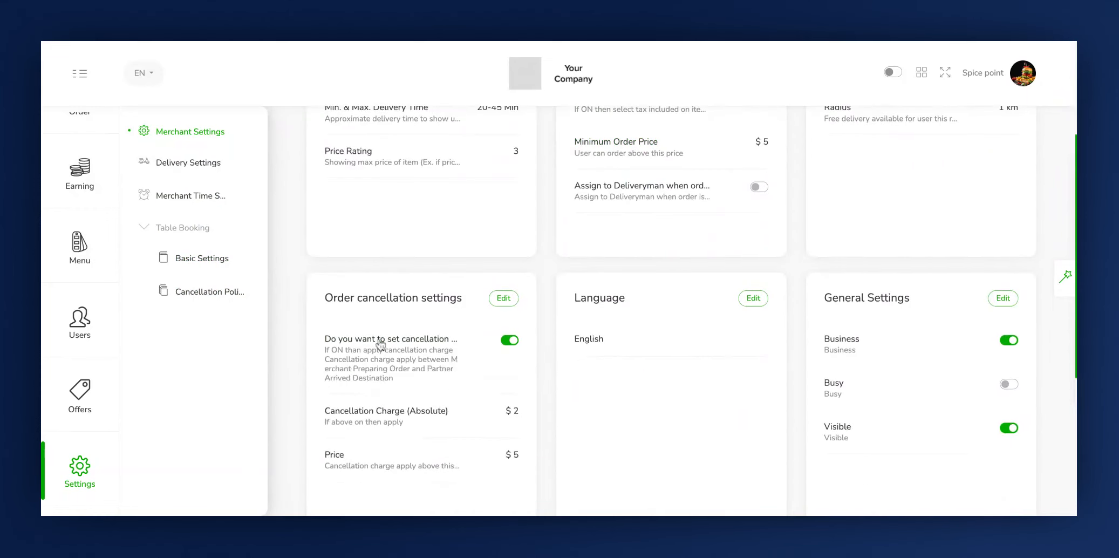
pyautogui.click(373, 300)
pyautogui.click(589, 296)
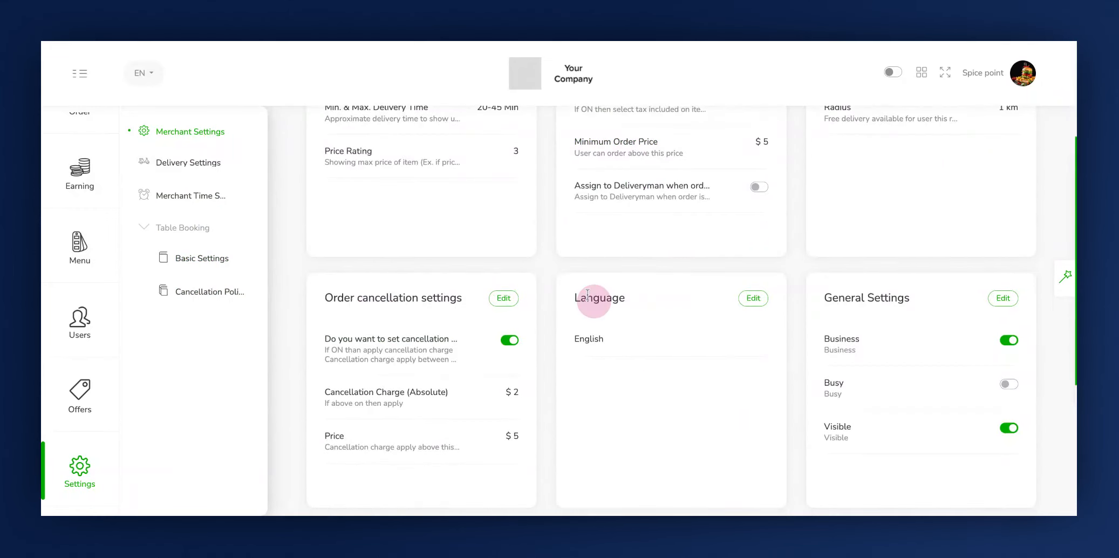
pyautogui.click(829, 302)
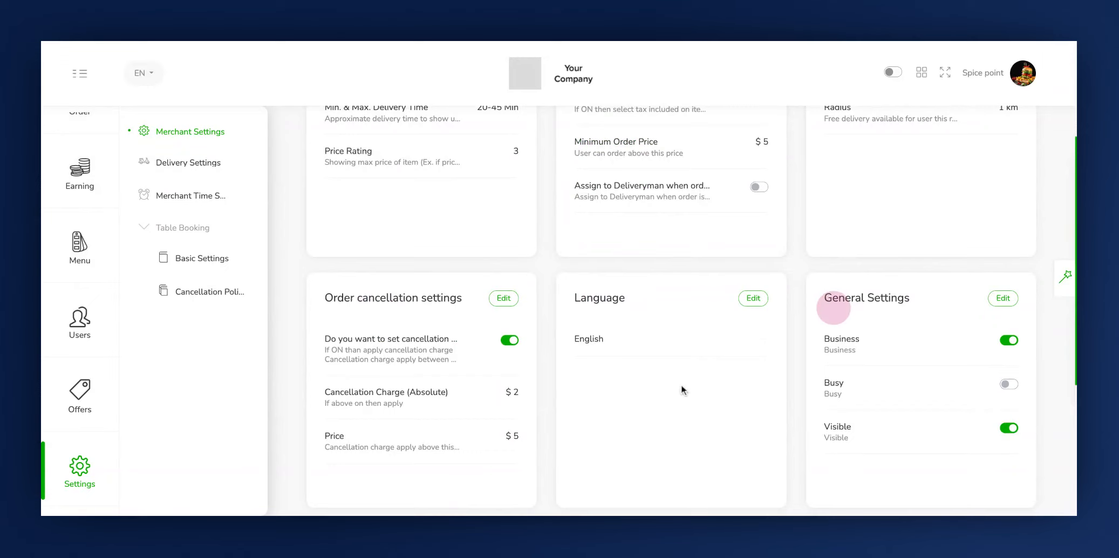
pyautogui.scroll(-4, 682, 388)
pyautogui.click(352, 336)
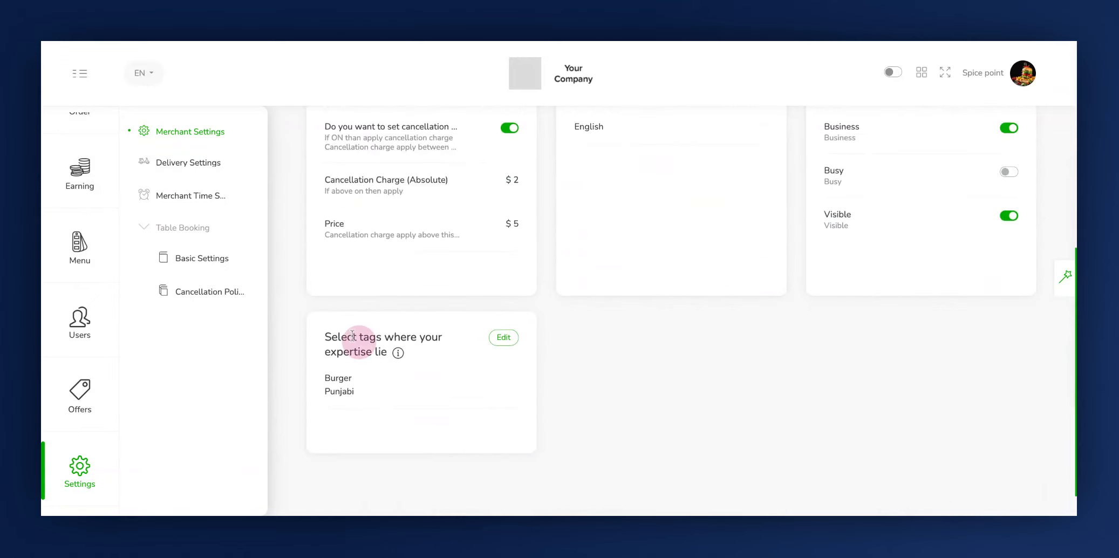
pyautogui.scroll(7, 352, 335)
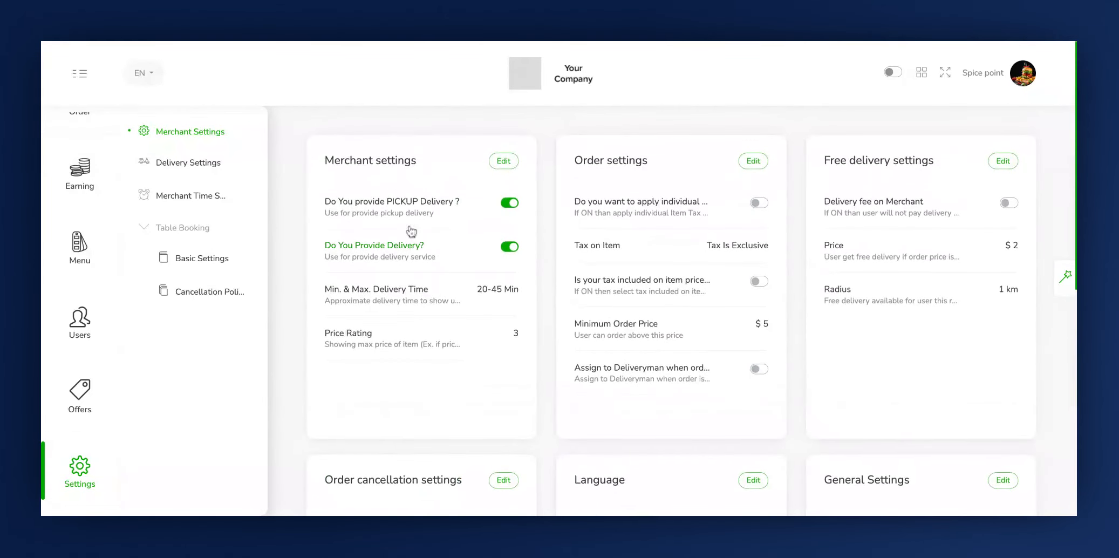
# Open the merchant settings for editing and try the pickup and delivery switches, leaving both on
pyautogui.click(503, 161)
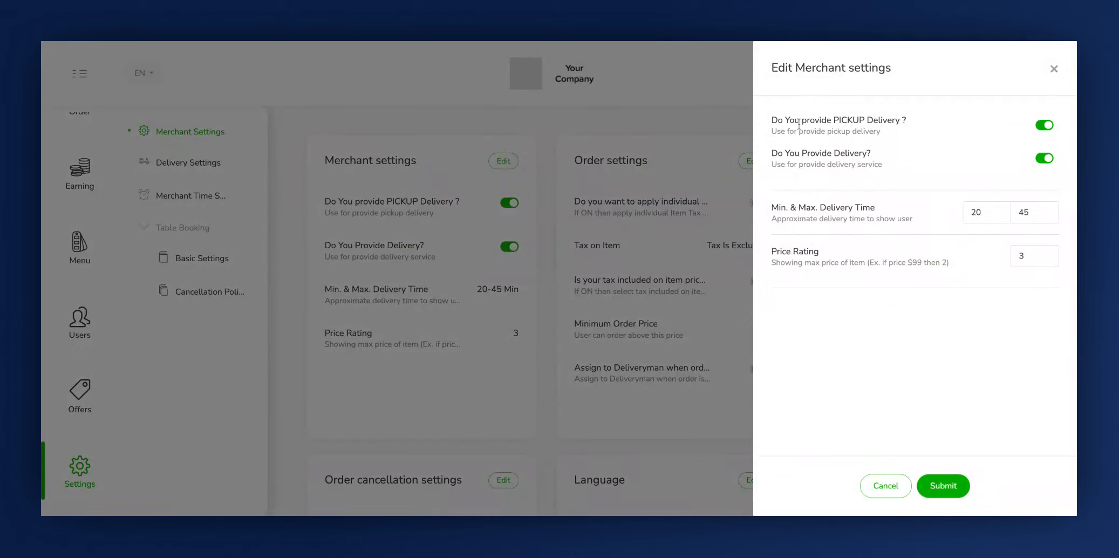
pyautogui.click(774, 127)
pyautogui.click(1041, 127)
pyautogui.click(771, 155)
pyautogui.click(1045, 159)
pyautogui.click(1042, 127)
pyautogui.click(1044, 126)
# Set the merchant's price rating to 2
pyautogui.click(779, 205)
pyautogui.click(775, 210)
pyautogui.click(772, 254)
pyautogui.click(1028, 257)
pyautogui.press('BackSpace')
pyautogui.write('2')
# Submit the merchant settings and confirm them with the account password
pyautogui.click(948, 489)
pyautogui.click(539, 94)
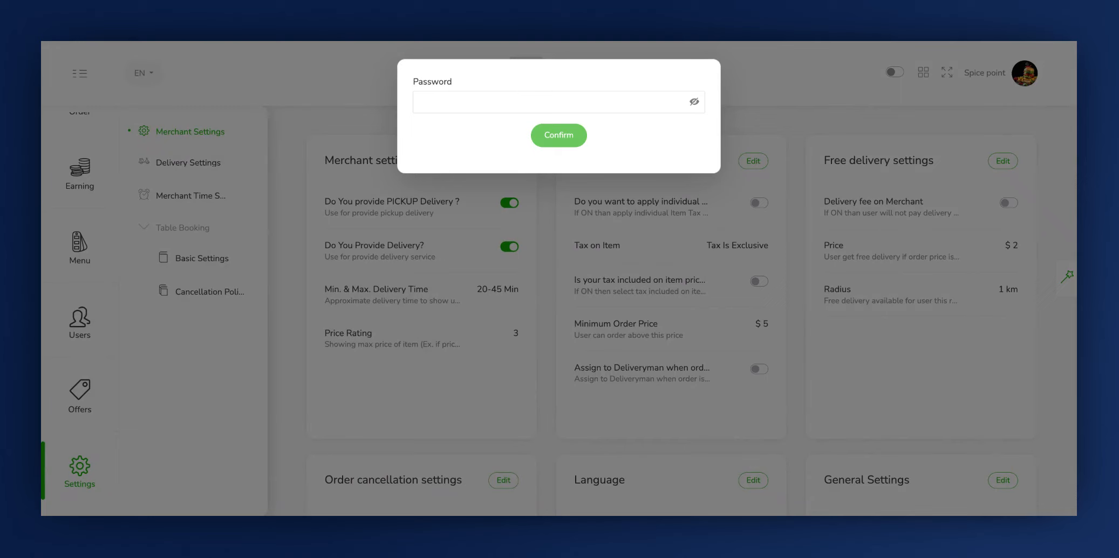
pyautogui.click(538, 101)
pyautogui.write('••••••')
pyautogui.click(555, 138)
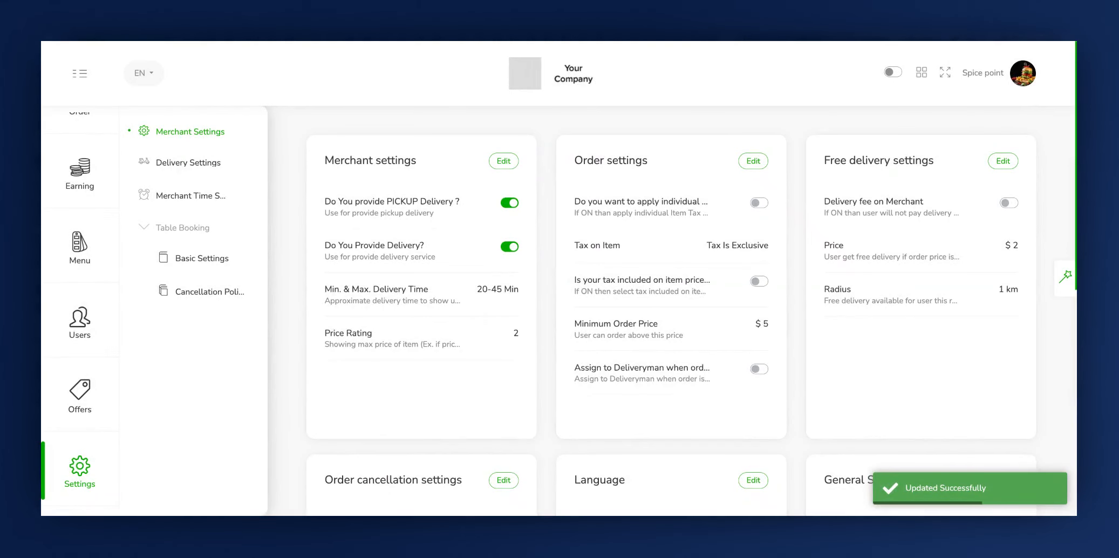
# Open the order settings for editing, turn on individual item tax, and choose VAT 5% as the tax on item
pyautogui.click(606, 162)
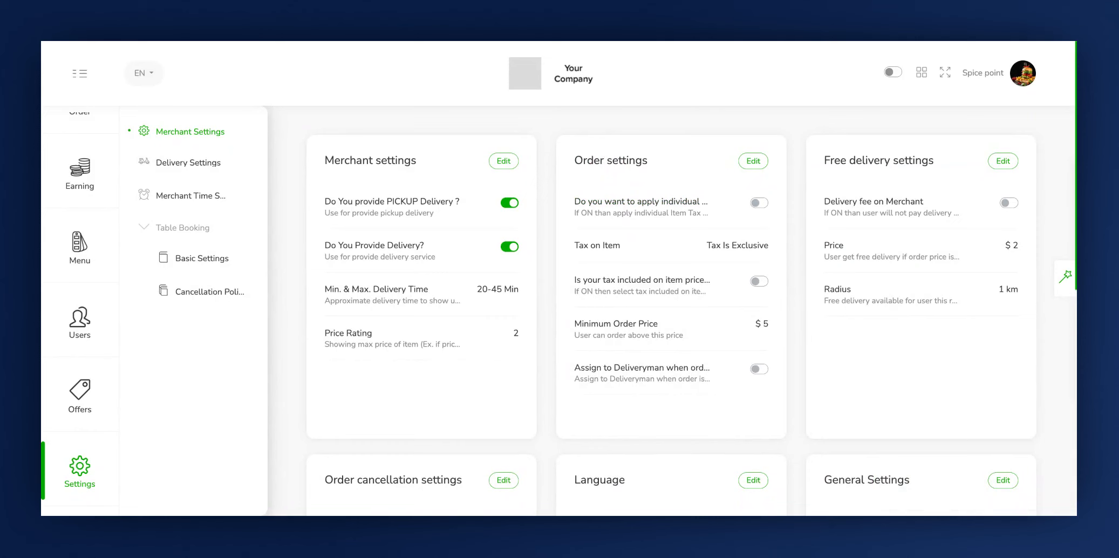
pyautogui.click(753, 161)
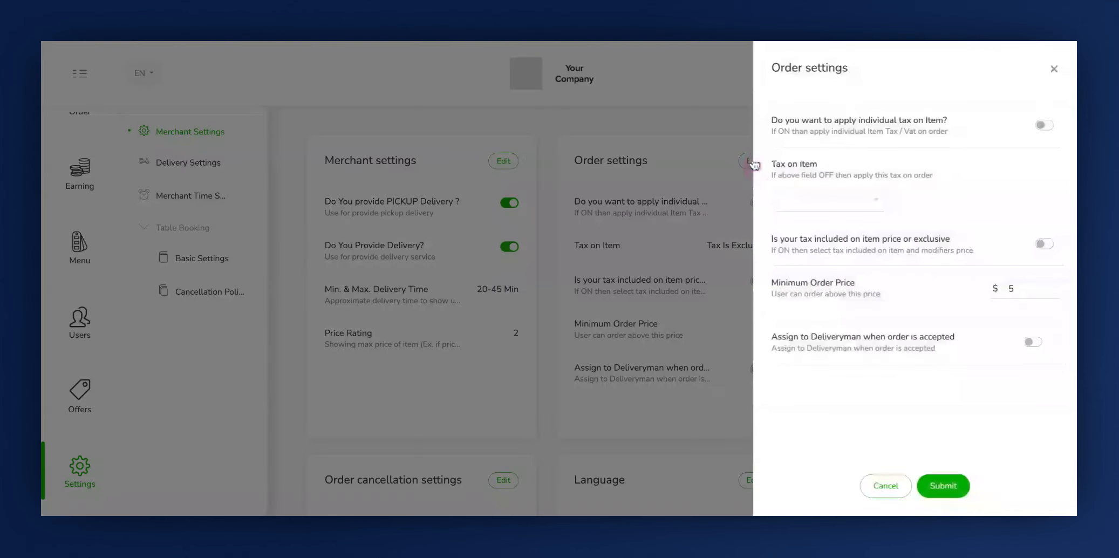
pyautogui.click(768, 126)
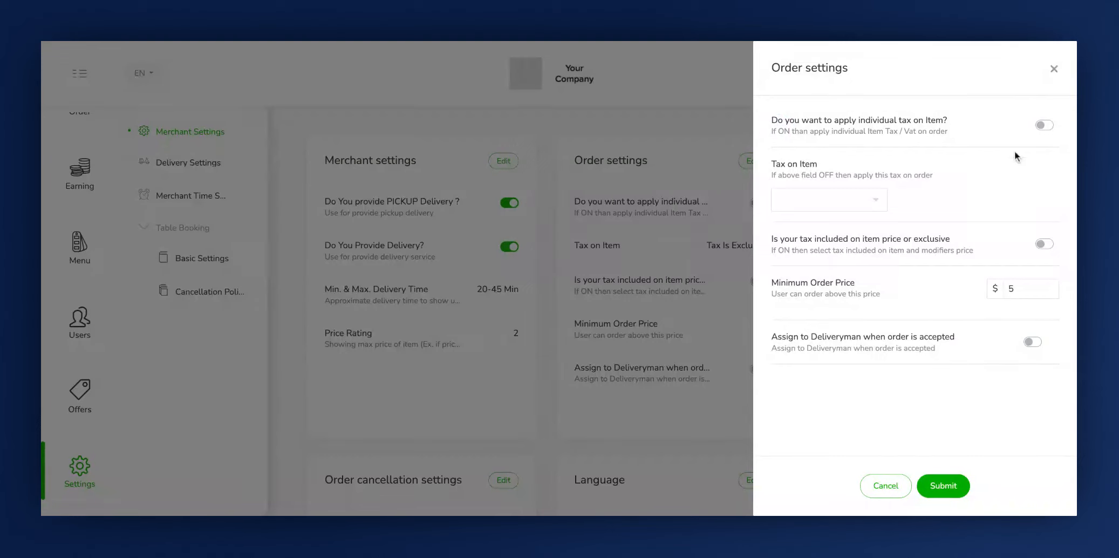
pyautogui.click(1045, 127)
pyautogui.click(1045, 125)
pyautogui.click(777, 172)
pyautogui.click(1043, 126)
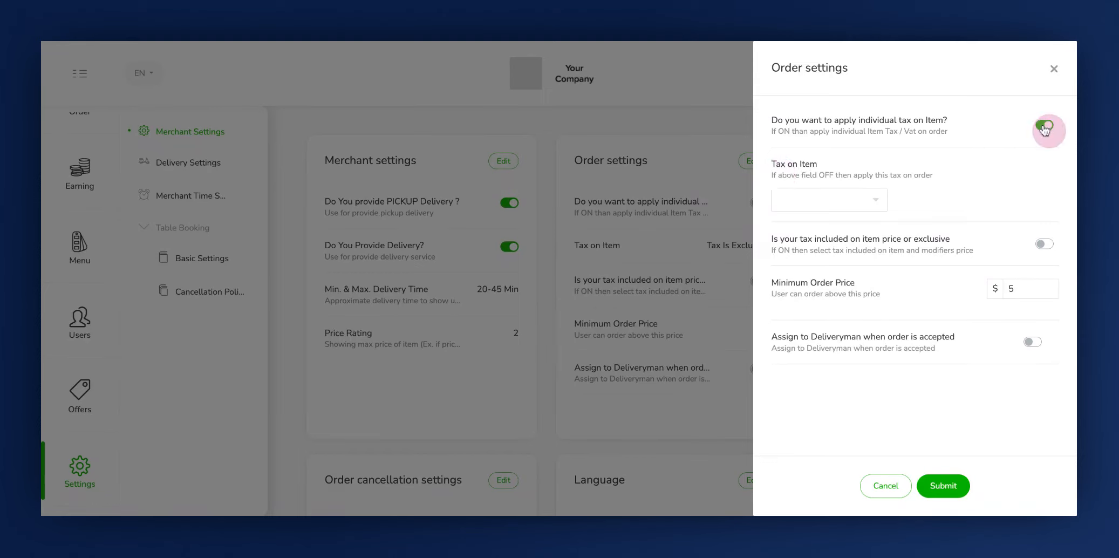
pyautogui.click(808, 200)
pyautogui.click(803, 221)
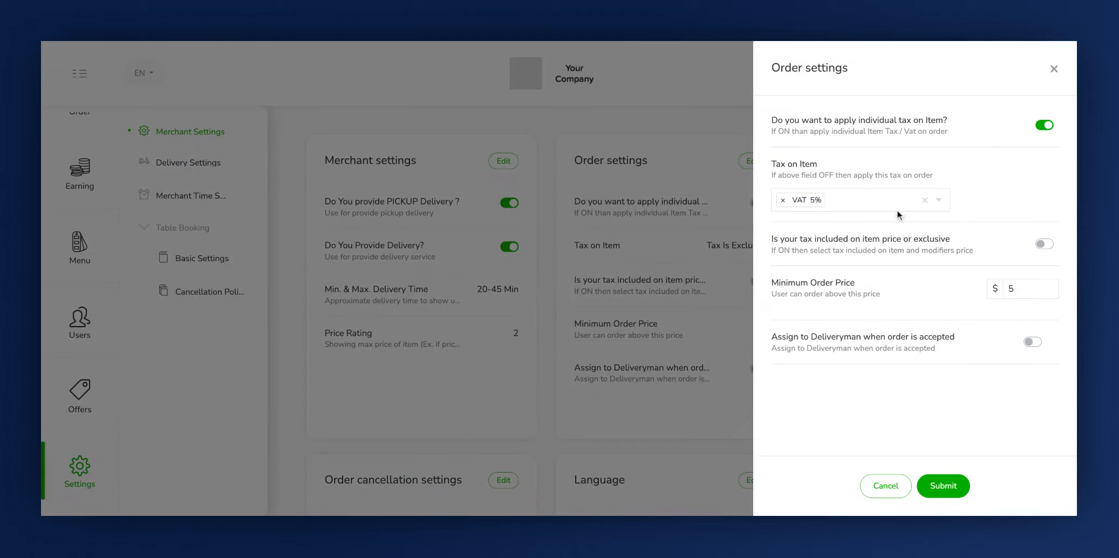
# Try the switches for tax included in the item price and for assigning a deliveryman on order acceptance
pyautogui.click(773, 244)
pyautogui.click(1047, 247)
pyautogui.click(772, 284)
pyautogui.click(765, 342)
pyautogui.click(1032, 343)
pyautogui.click(1028, 347)
# Submit the order settings and confirm them with the account password
pyautogui.click(944, 490)
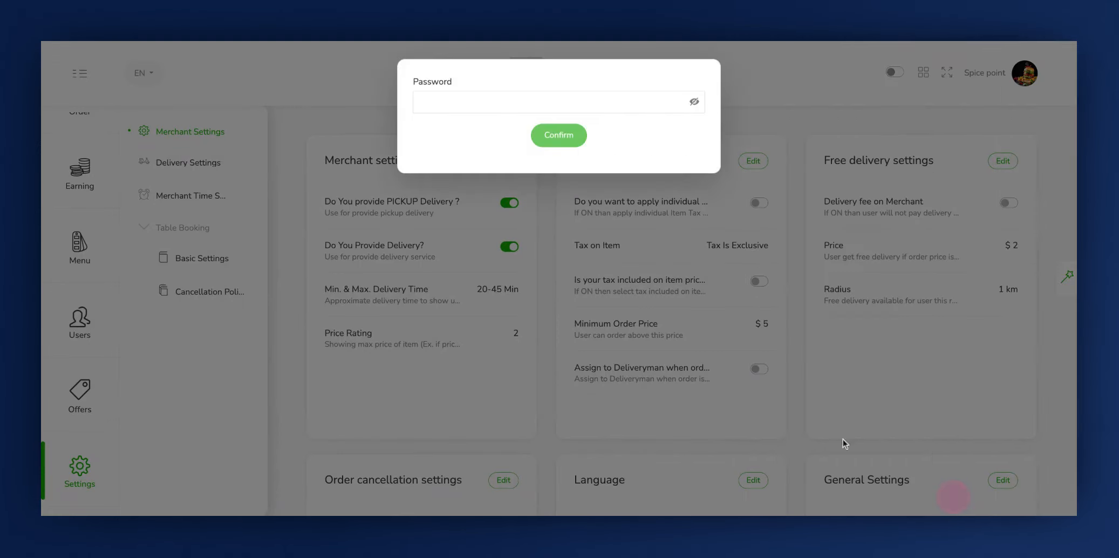
pyautogui.click(571, 101)
pyautogui.write('******')
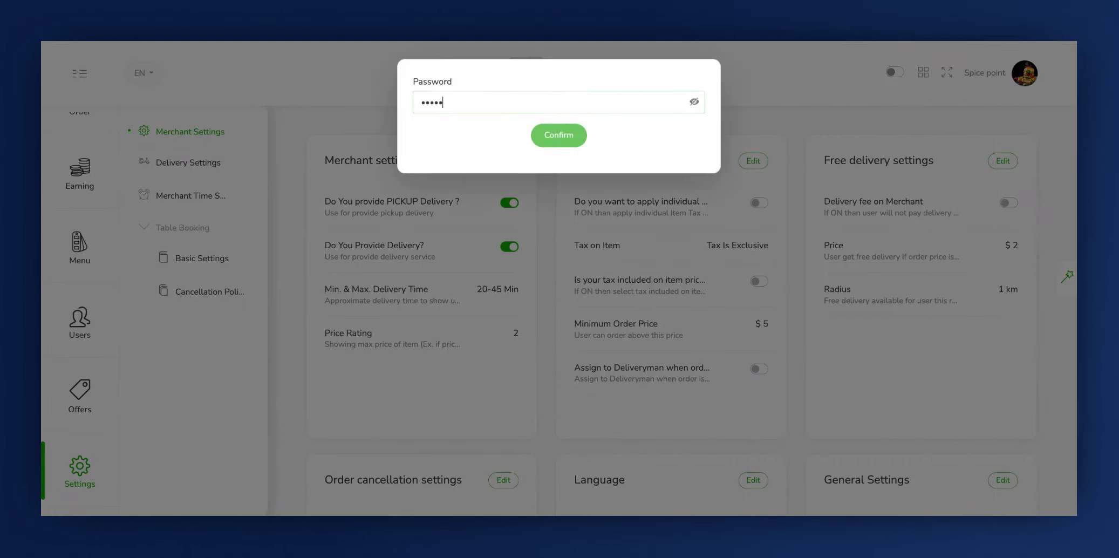
pyautogui.click(555, 136)
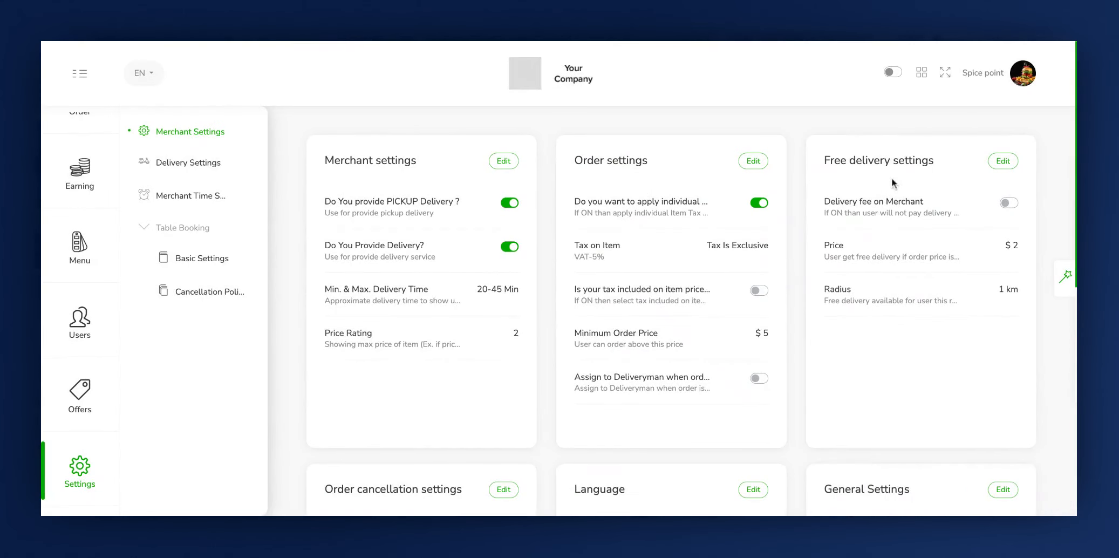
# Open the free delivery settings for editing and try the switch for delivery fee on merchant, leaving it off
pyautogui.click(868, 169)
pyautogui.click(1002, 162)
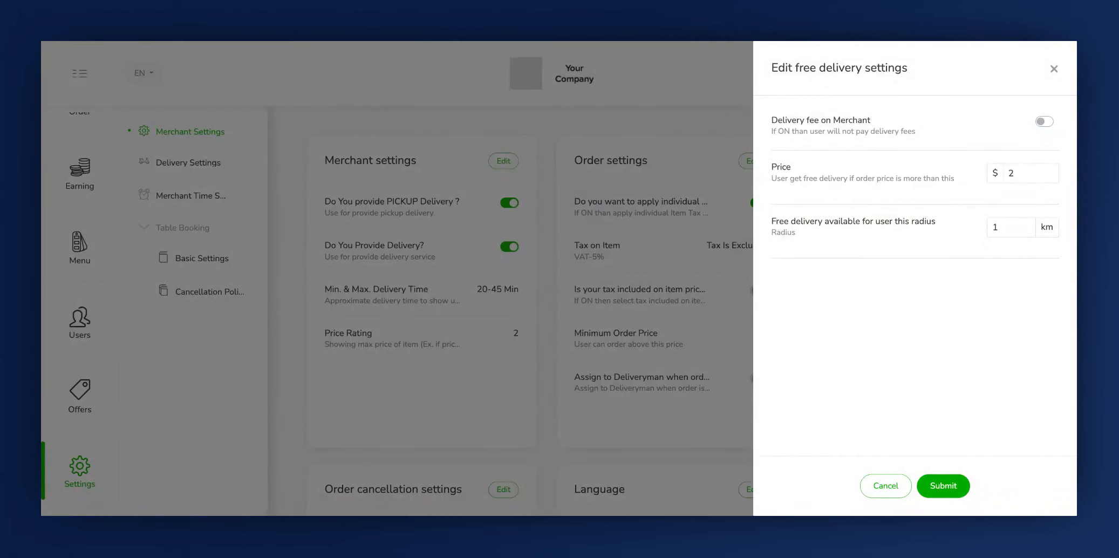
pyautogui.click(1053, 124)
pyautogui.click(1056, 127)
pyautogui.click(1040, 124)
# Set the free delivery price threshold to $20 and the free delivery radius to 2 km
pyautogui.click(777, 177)
pyautogui.click(1028, 174)
pyautogui.write('0')
pyautogui.click(777, 229)
pyautogui.click(1006, 229)
pyautogui.press('BackSpace')
pyautogui.write('2')
# Submit the free delivery settings and confirm them with the account password
pyautogui.click(942, 486)
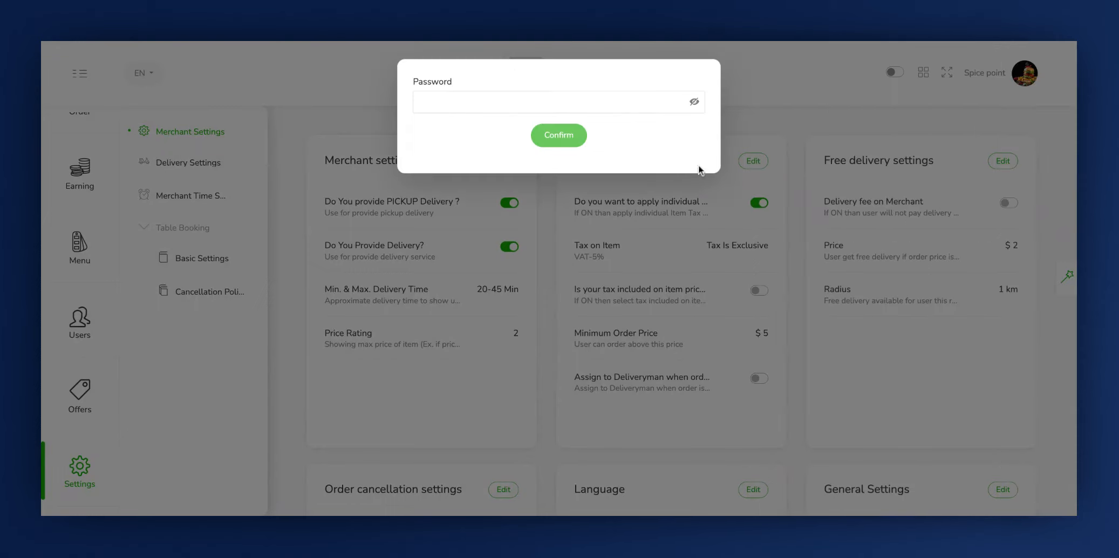
pyautogui.click(628, 102)
pyautogui.write('••••••')
pyautogui.click(564, 139)
# Open the order cancellation settings for editing and switch the cancellation charge off and back on
pyautogui.scroll(-5, 558, 234)
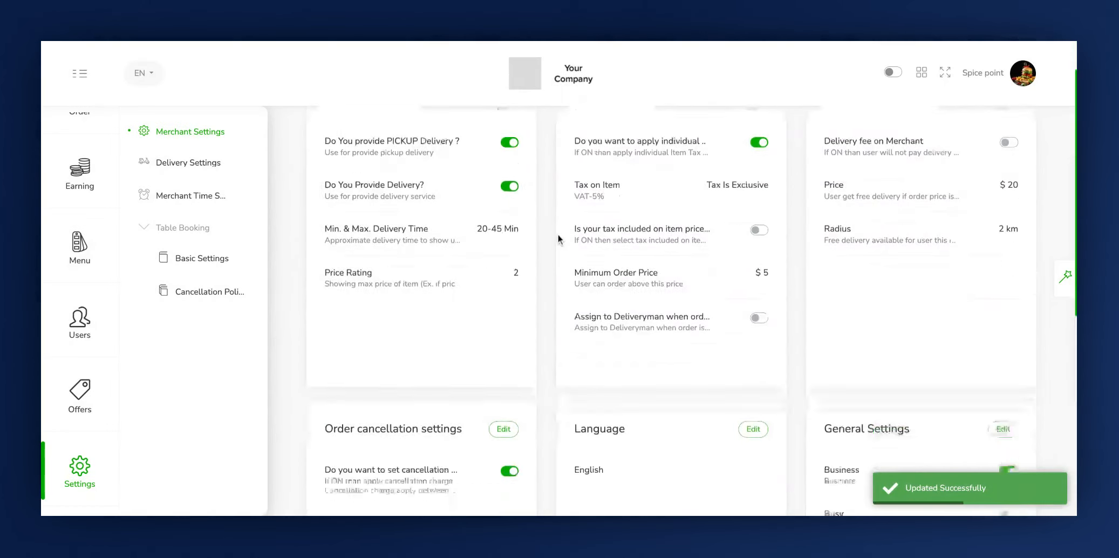
pyautogui.scroll(-1, 558, 234)
pyautogui.click(332, 204)
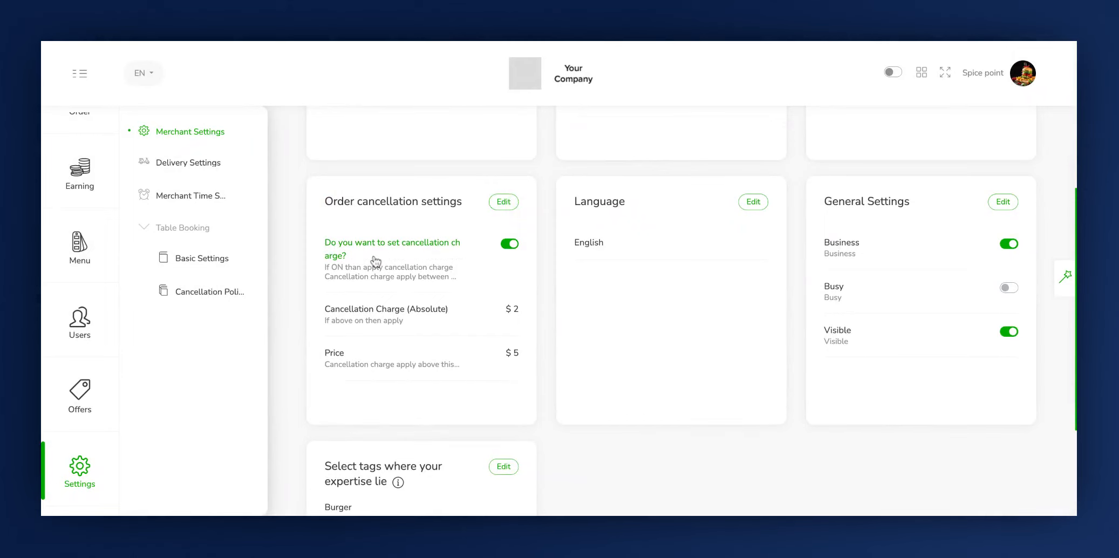
pyautogui.click(499, 207)
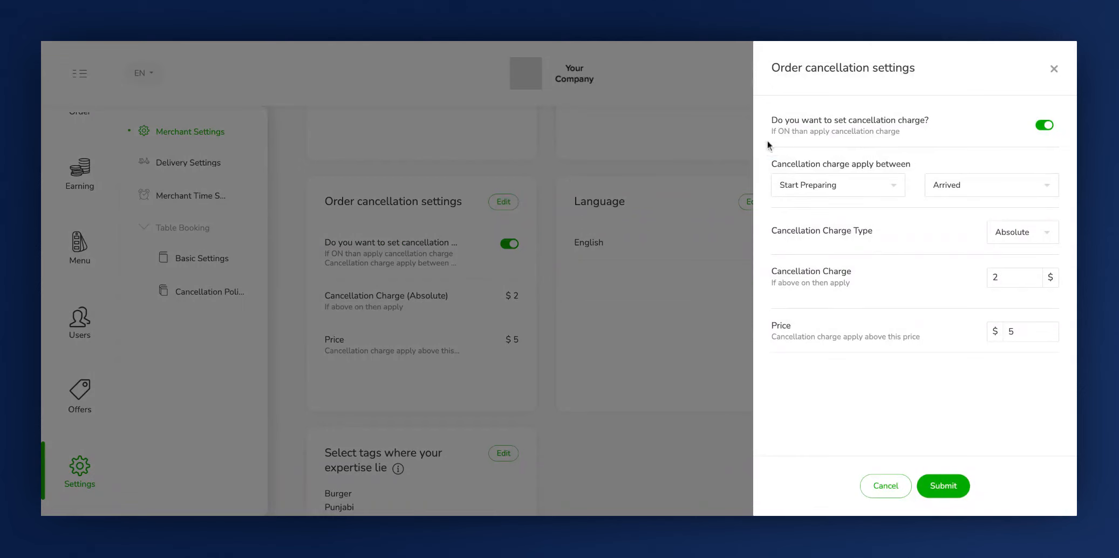
pyautogui.click(769, 138)
pyautogui.click(1040, 126)
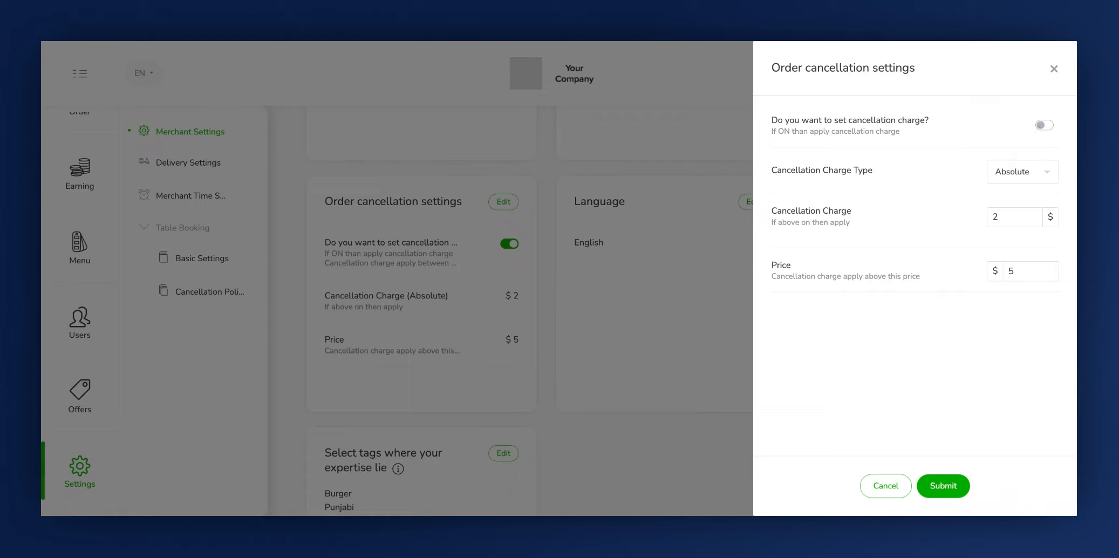
pyautogui.click(1044, 125)
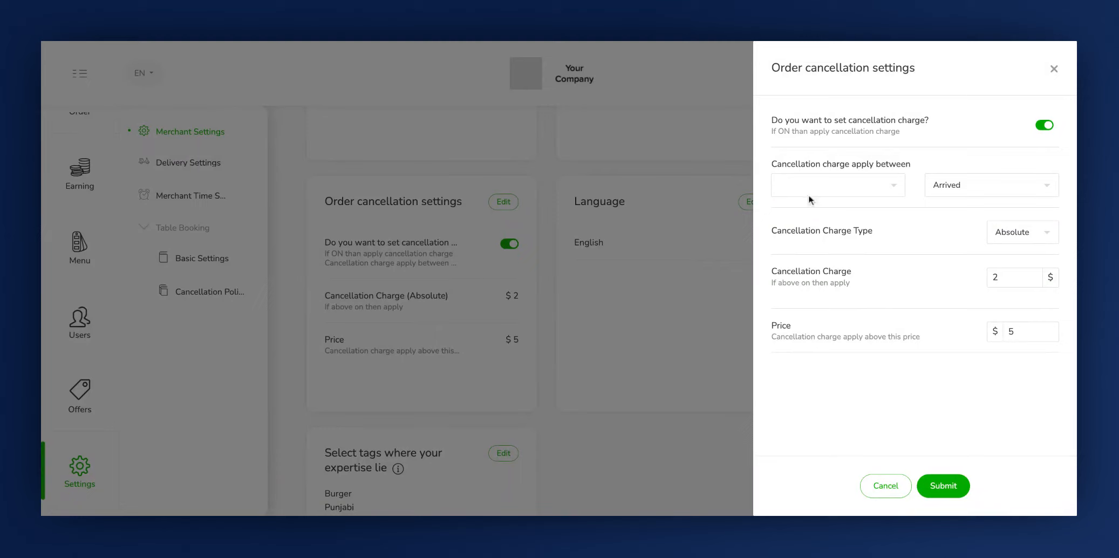
# Make the cancellation charge apply between Start Preparing and Order Ready
pyautogui.click(891, 184)
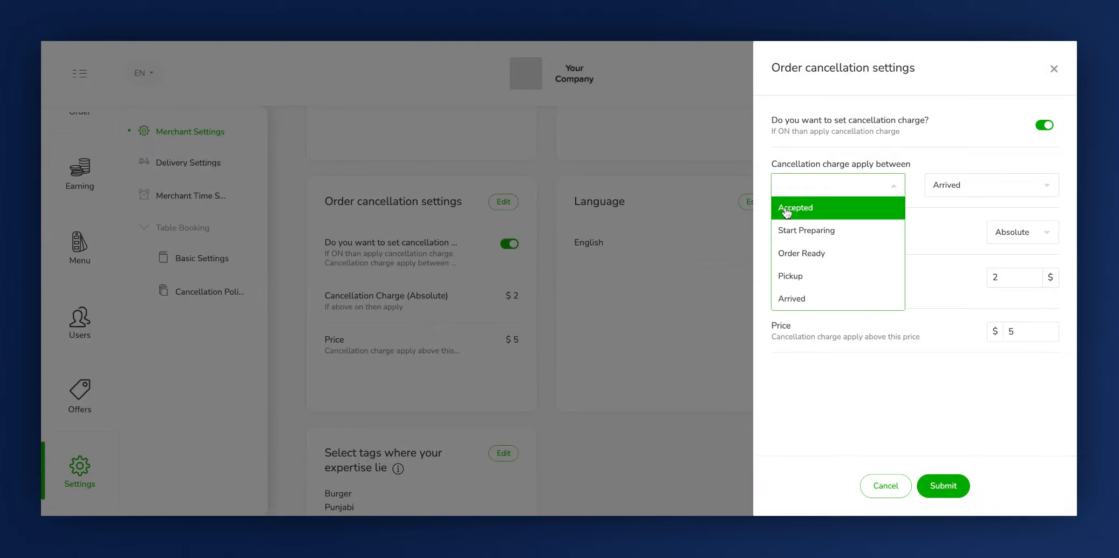
pyautogui.click(798, 237)
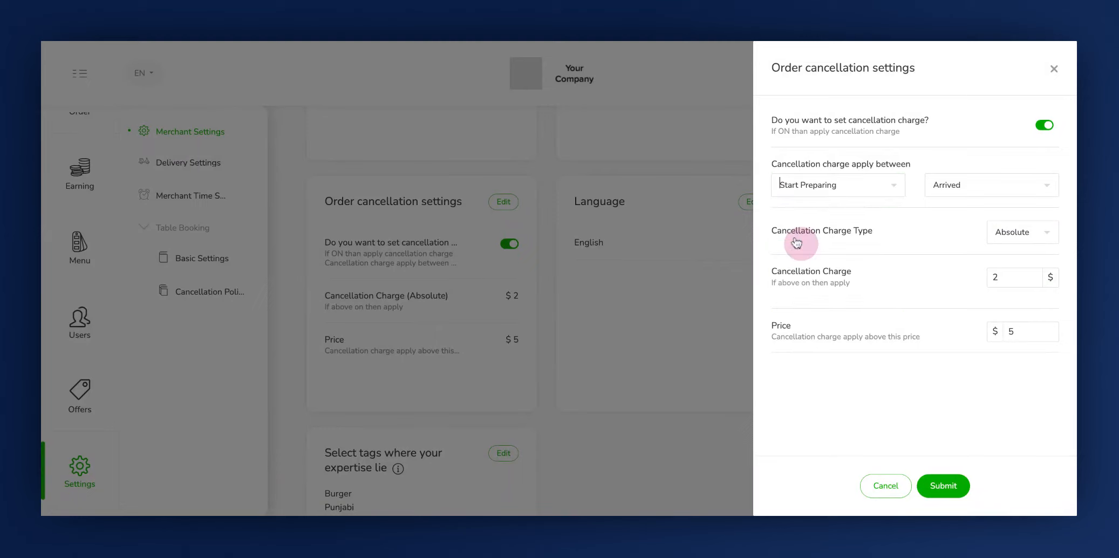
pyautogui.click(952, 181)
pyautogui.click(957, 208)
pyautogui.click(952, 184)
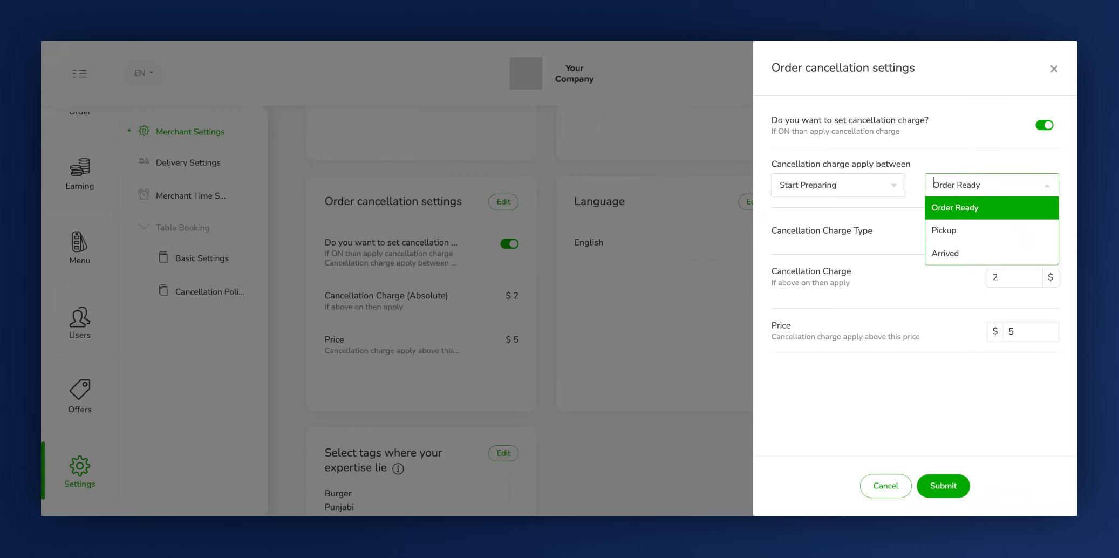
pyautogui.click(938, 167)
pyautogui.click(885, 184)
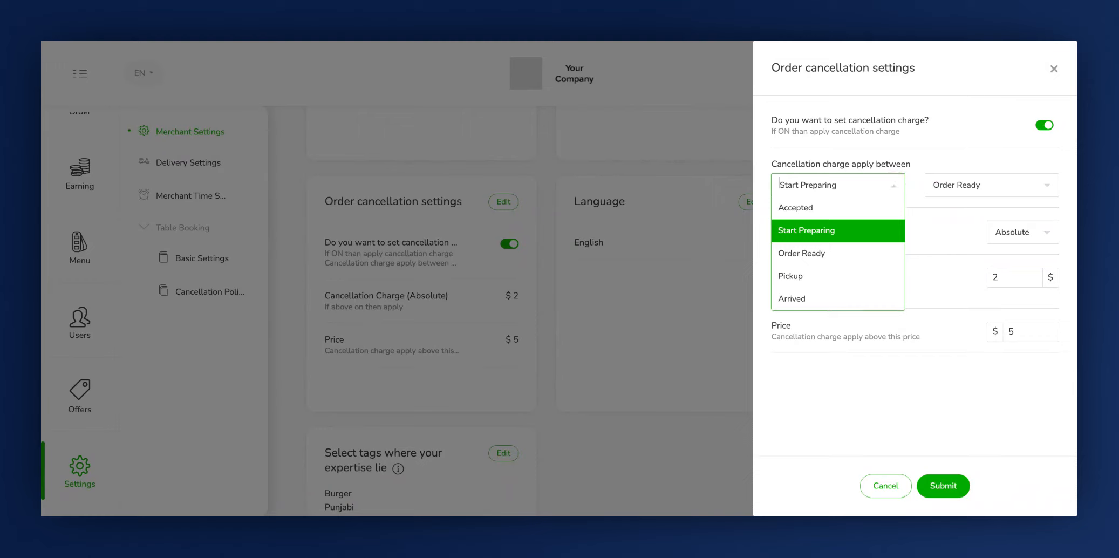
pyautogui.click(913, 186)
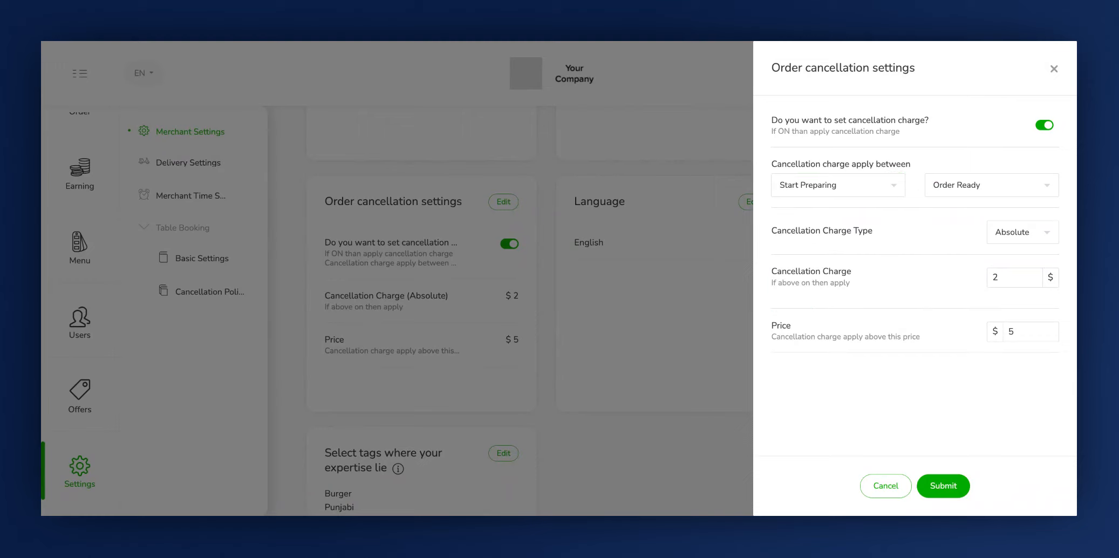
# Set the cancellation charge type to Percentage and the price above which the charge applies to $10
pyautogui.click(777, 236)
pyautogui.click(1008, 233)
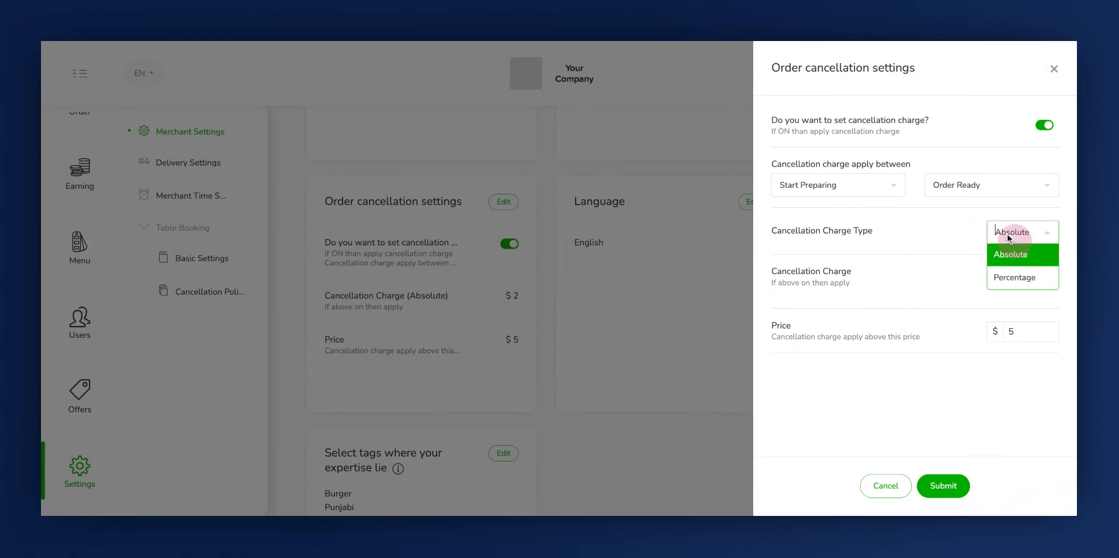
pyautogui.click(1010, 276)
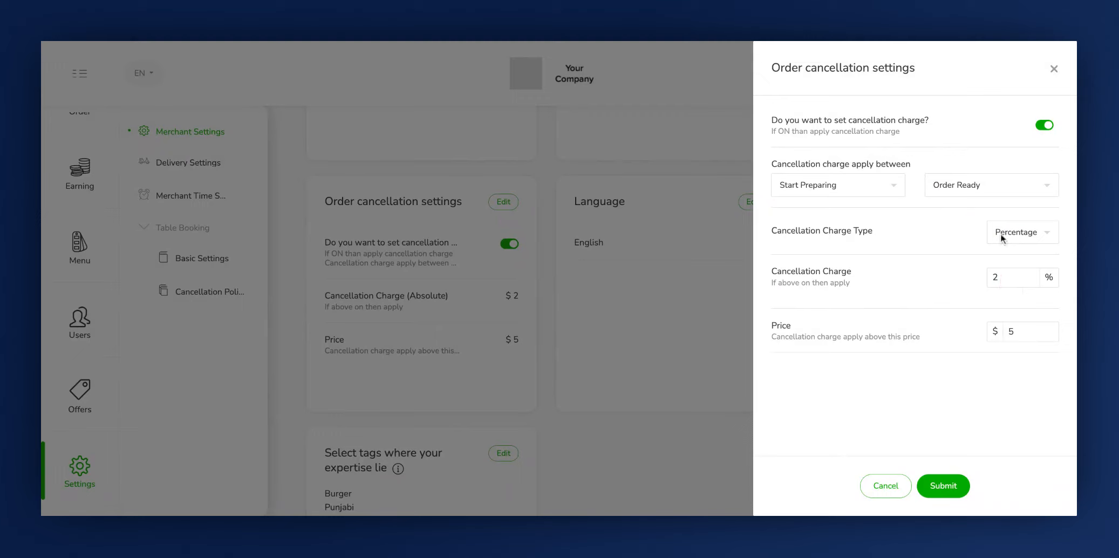
pyautogui.click(792, 278)
pyautogui.click(775, 326)
pyautogui.click(1019, 333)
pyautogui.press('BackSpace')
pyautogui.write('10')
# Submit the order cancellation settings and confirm them with the account password
pyautogui.click(953, 478)
pyautogui.click(597, 102)
pyautogui.write('1234')
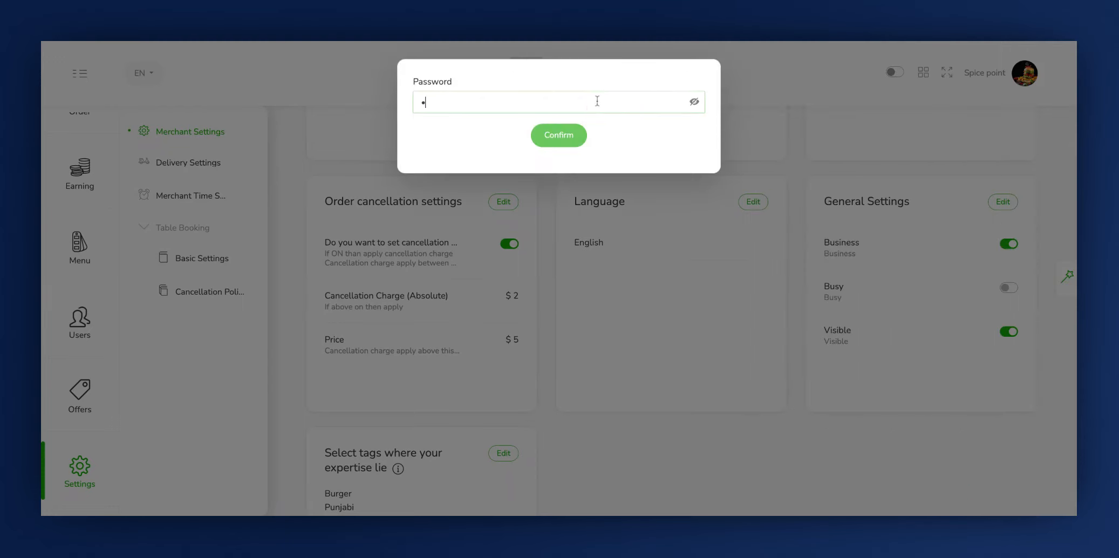
pyautogui.write('56')
pyautogui.click(574, 139)
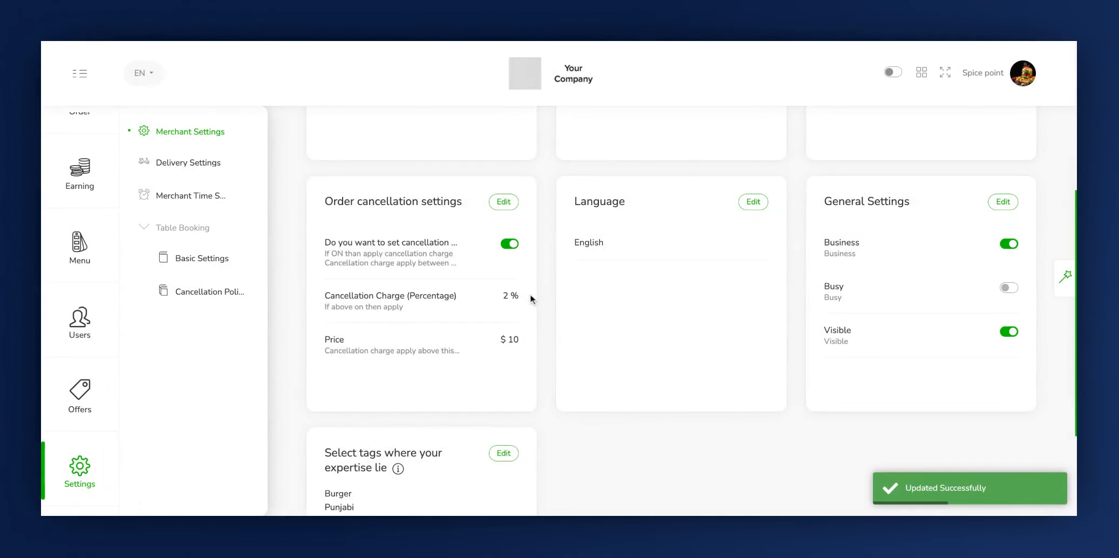
# Open the language settings for editing and enable Arbic alongside English
pyautogui.scroll(-1, 530, 293)
pyautogui.click(614, 183)
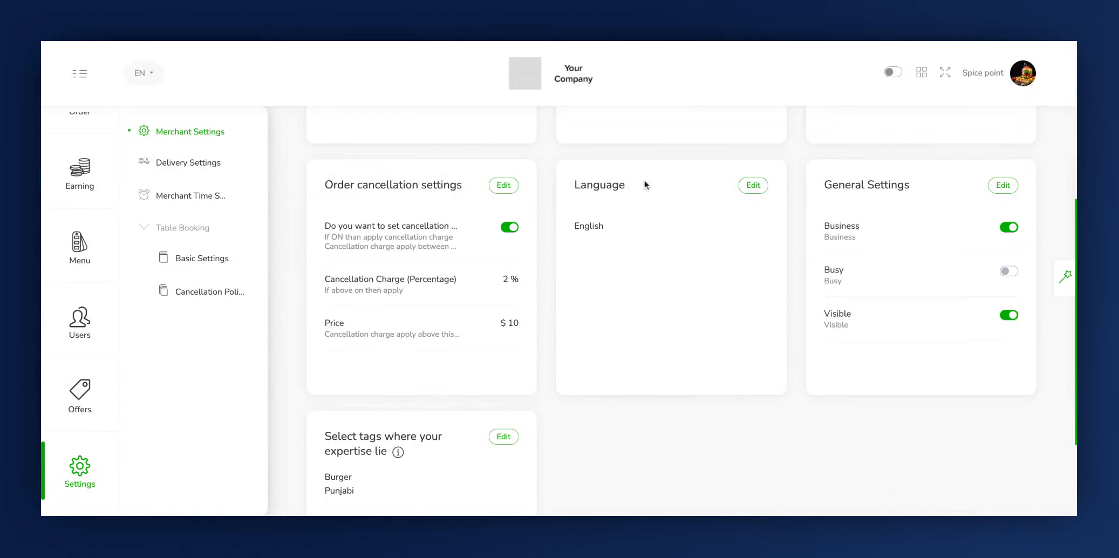
pyautogui.click(753, 185)
pyautogui.click(775, 138)
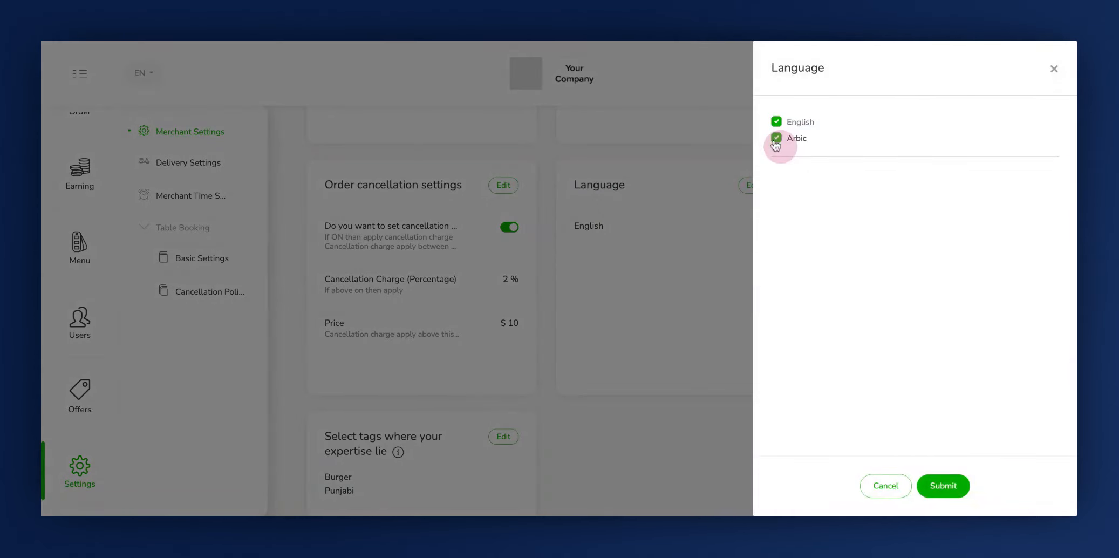
# Submit the language selection and confirm it with the account password
pyautogui.click(944, 484)
pyautogui.click(595, 102)
pyautogui.write('123')
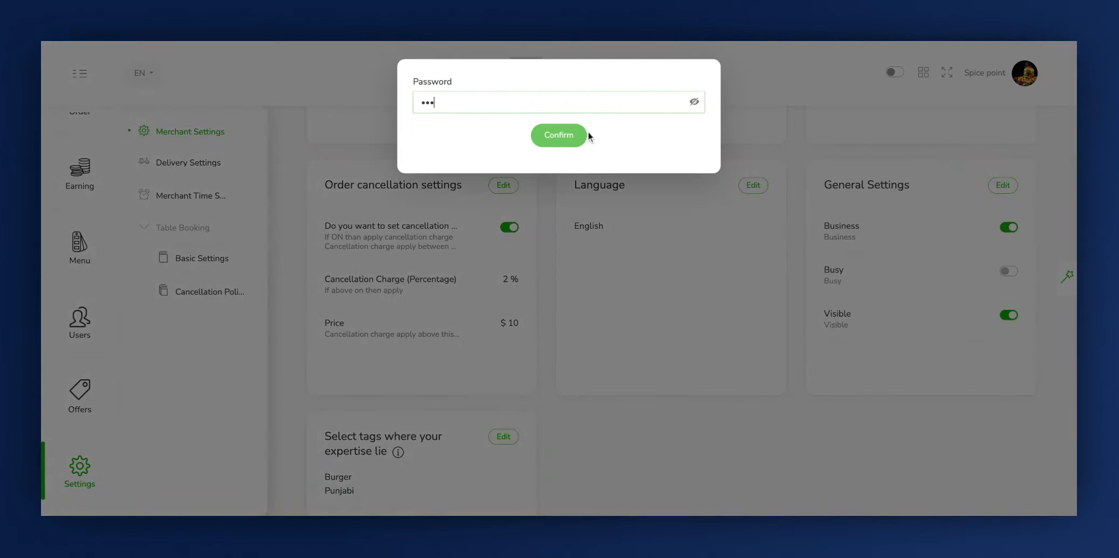
pyautogui.write('45')
pyautogui.click(567, 135)
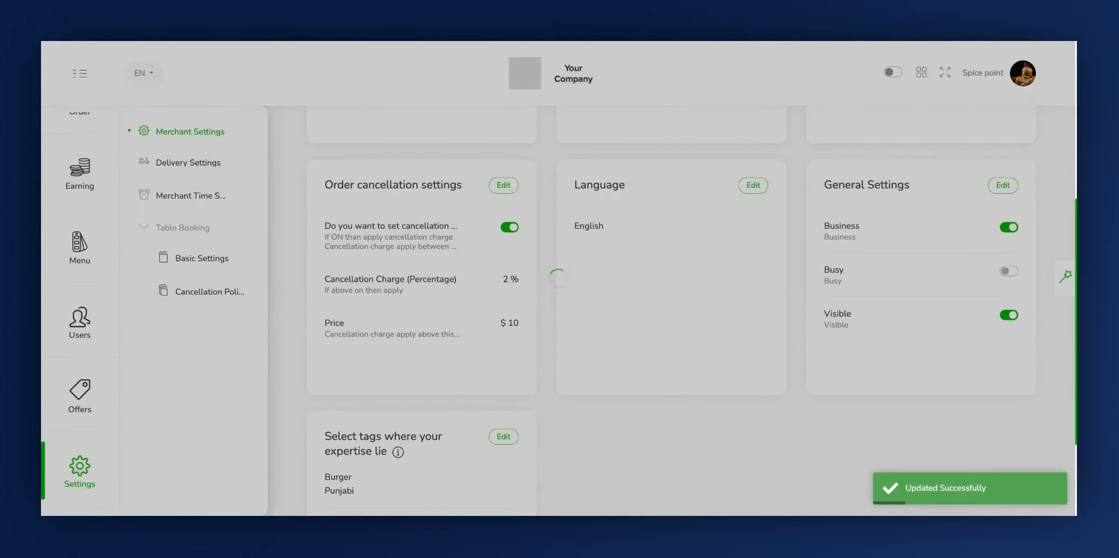
# Check which languages the interface language selector offers, and close it without switching
pyautogui.scroll(-4, 632, 294)
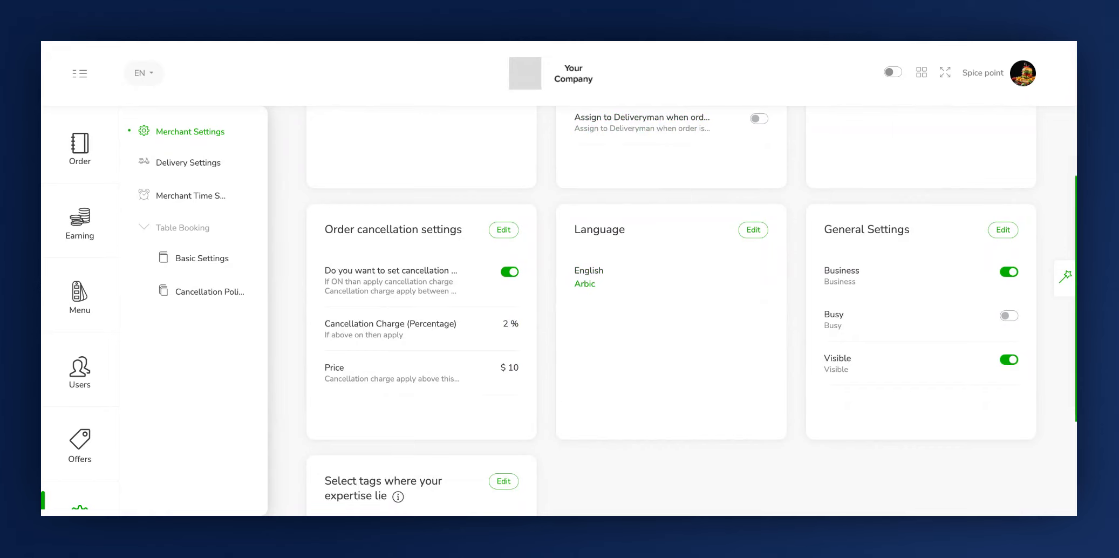
pyautogui.click(142, 78)
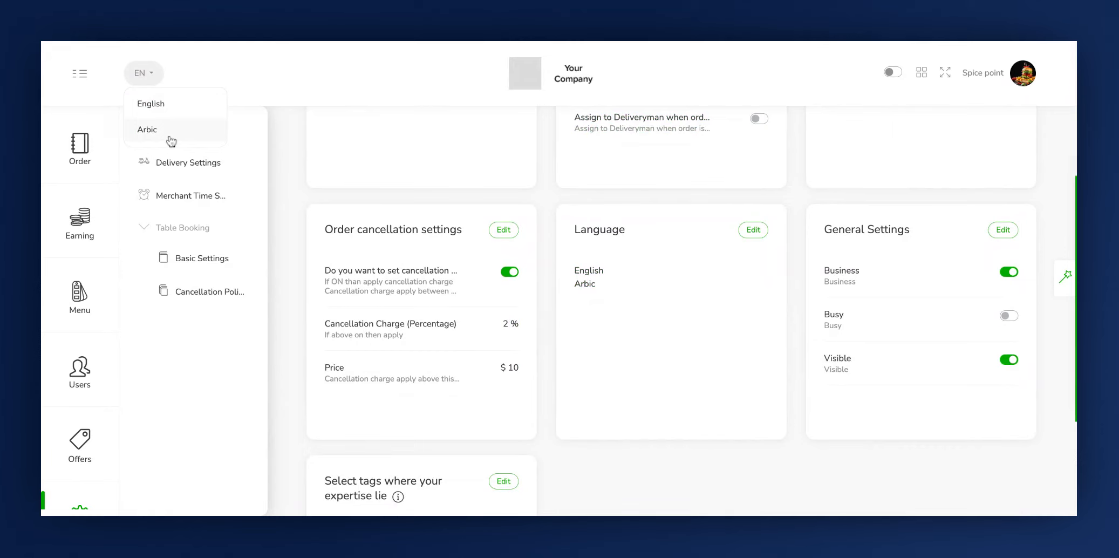
pyautogui.click(940, 270)
# Open the general settings for editing and switch Business off and back on
pyautogui.click(1003, 231)
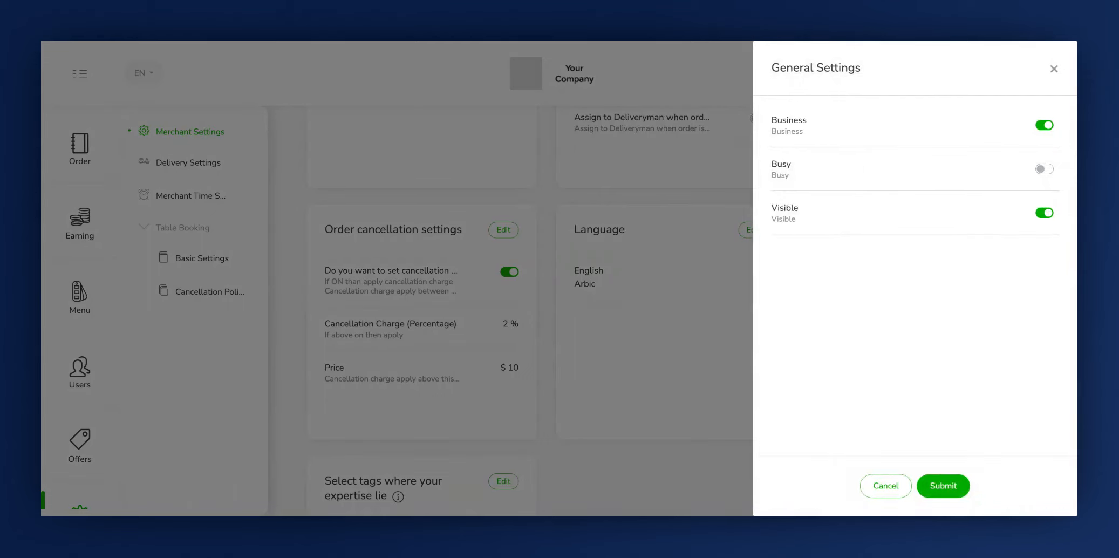
pyautogui.click(778, 125)
pyautogui.click(1044, 126)
pyautogui.click(1045, 127)
pyautogui.click(1046, 126)
# Turn on Busy in the general settings, and switch Visible off and back on
pyautogui.click(777, 170)
pyautogui.click(1044, 169)
pyautogui.click(795, 215)
pyautogui.click(1043, 230)
pyautogui.click(1048, 233)
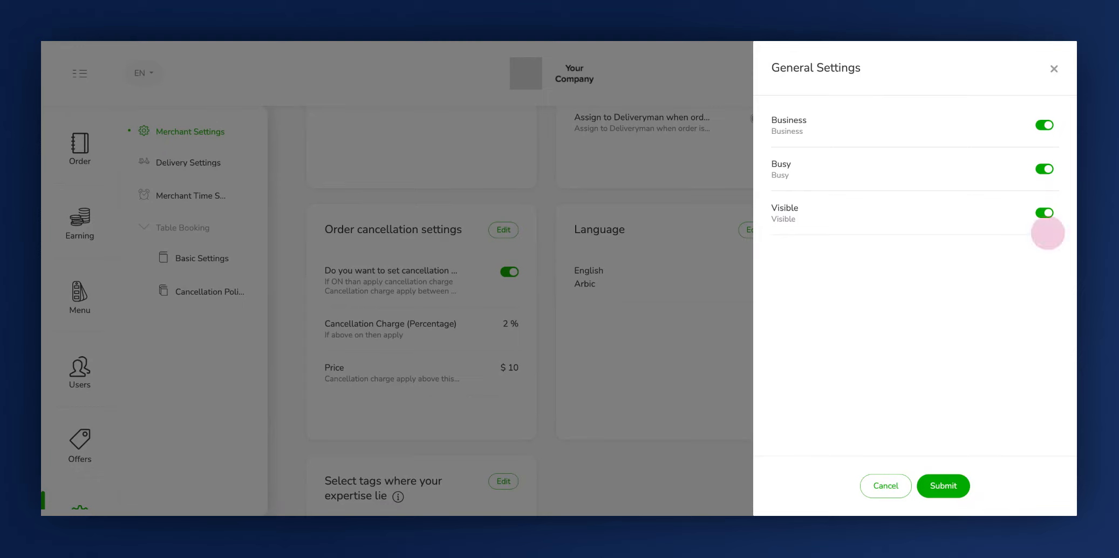
pyautogui.click(1045, 214)
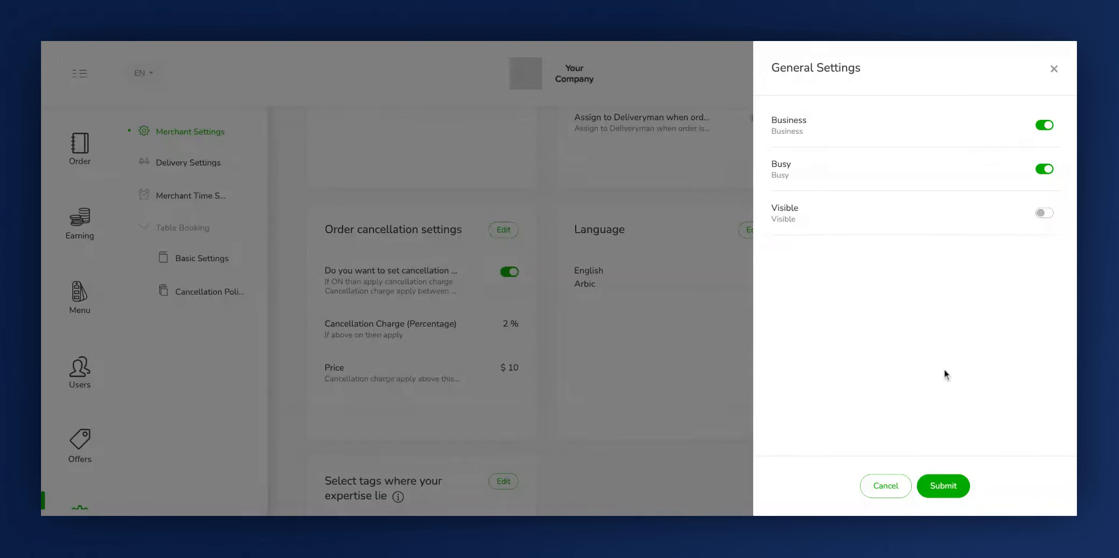
pyautogui.click(1047, 223)
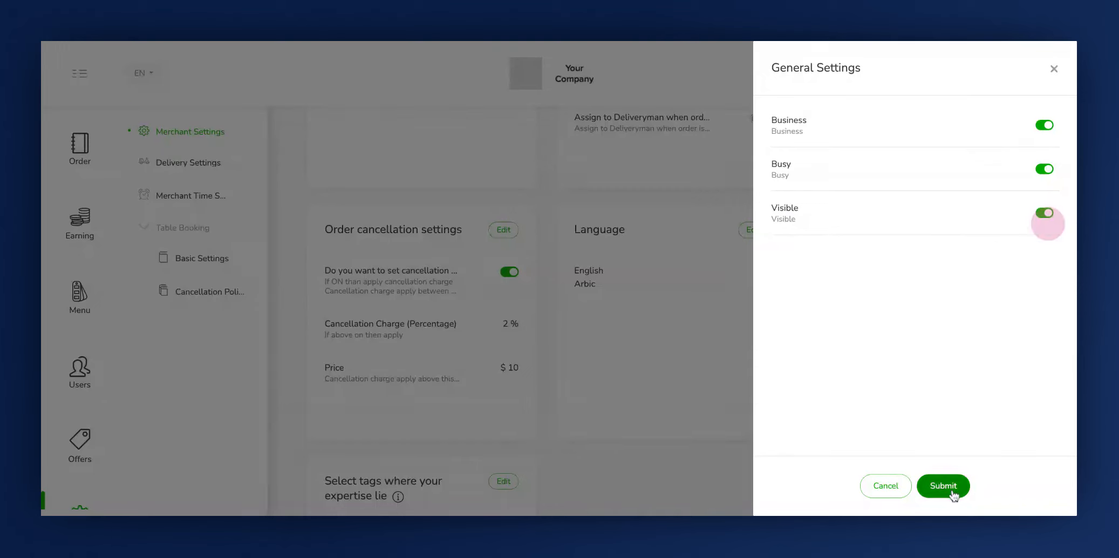
# Submit the general settings and confirm them with the account password
pyautogui.click(950, 494)
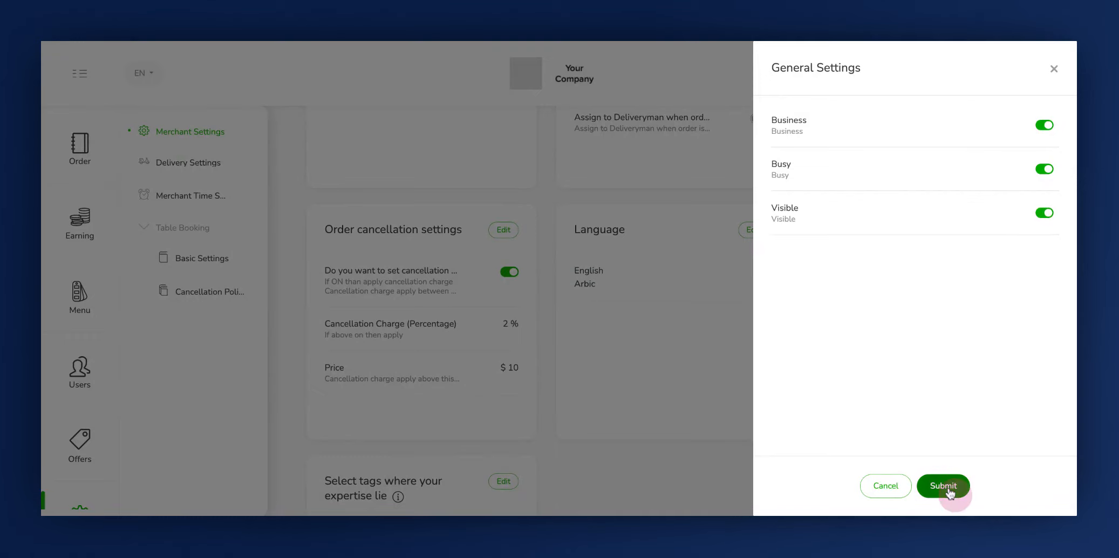
pyautogui.click(564, 108)
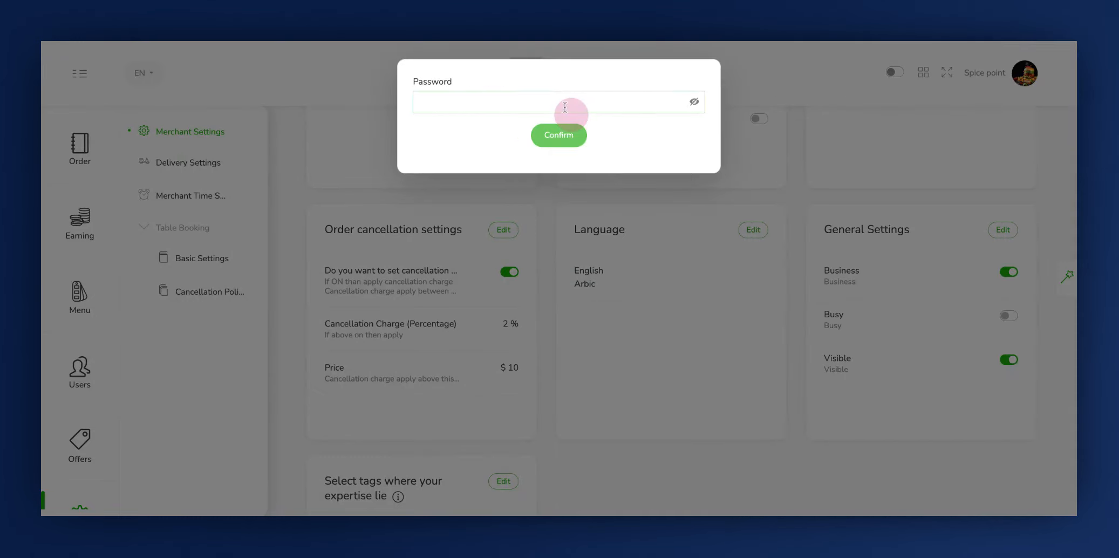
pyautogui.write('123456')
pyautogui.click(577, 137)
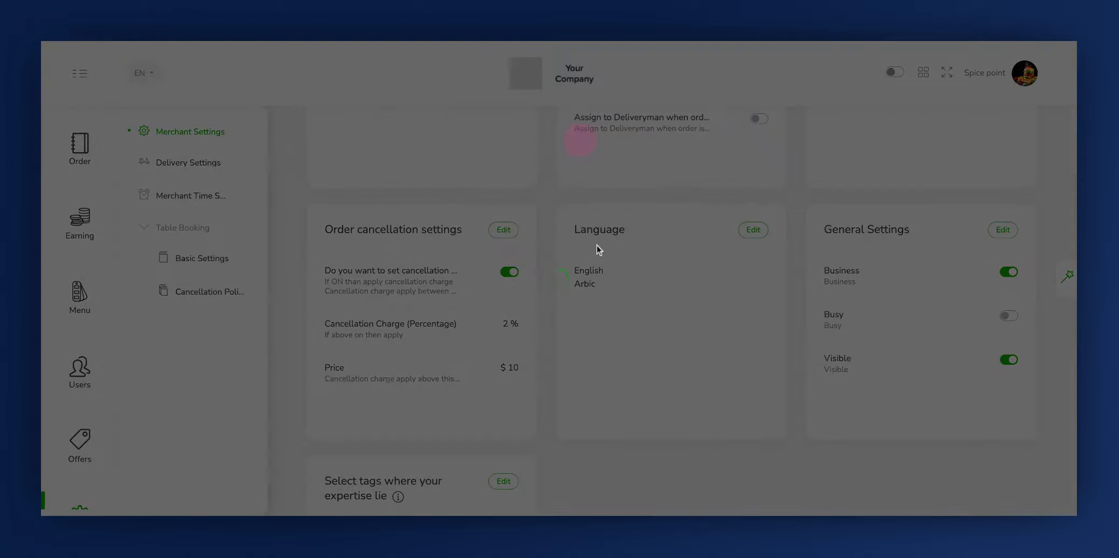
# Open the expertise tags for editing, keep Burger and Punjabi selected, and submit them with the account password
pyautogui.scroll(-4, 599, 270)
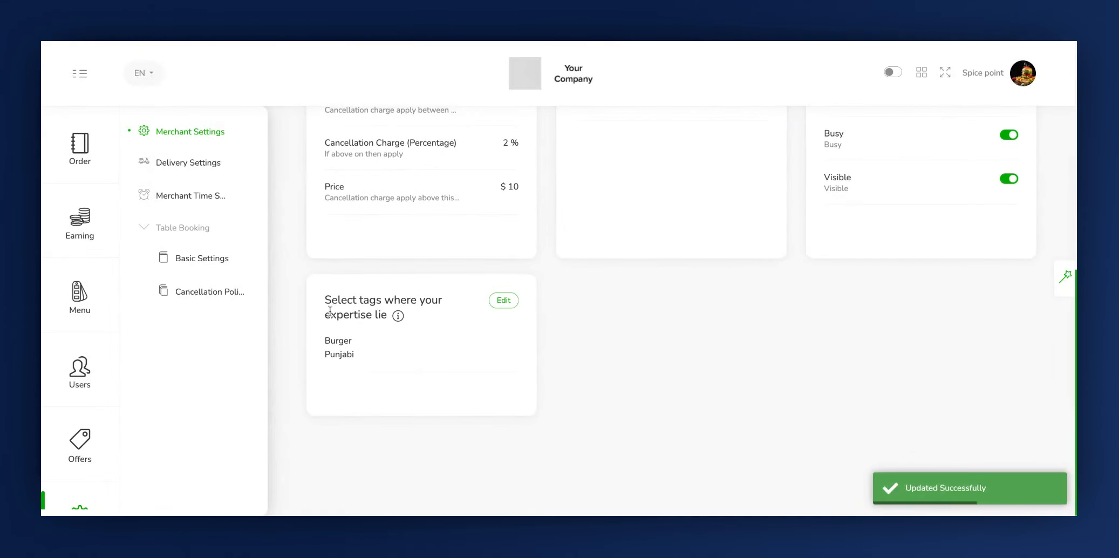
pyautogui.click(326, 309)
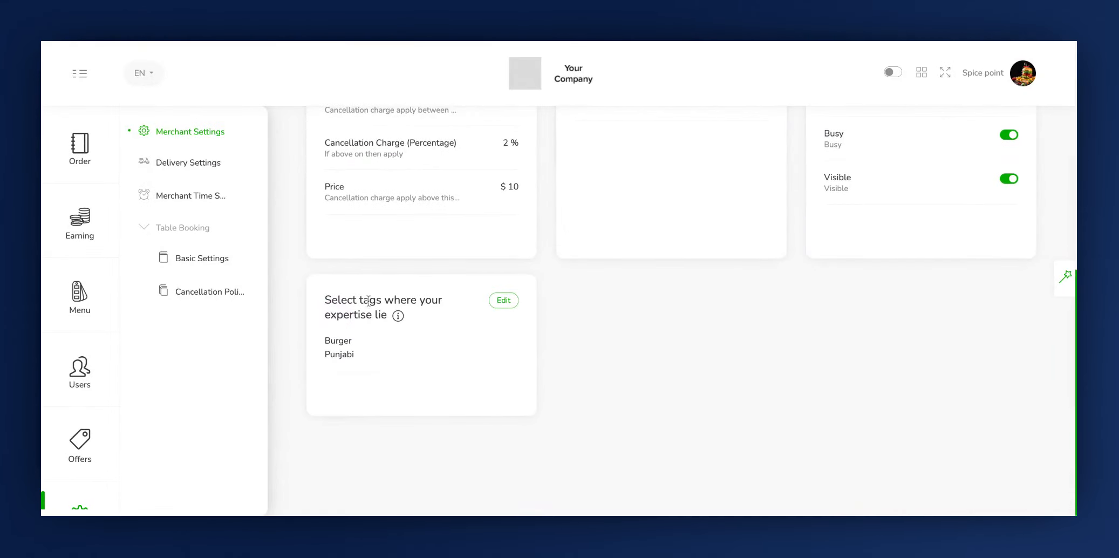
pyautogui.click(499, 300)
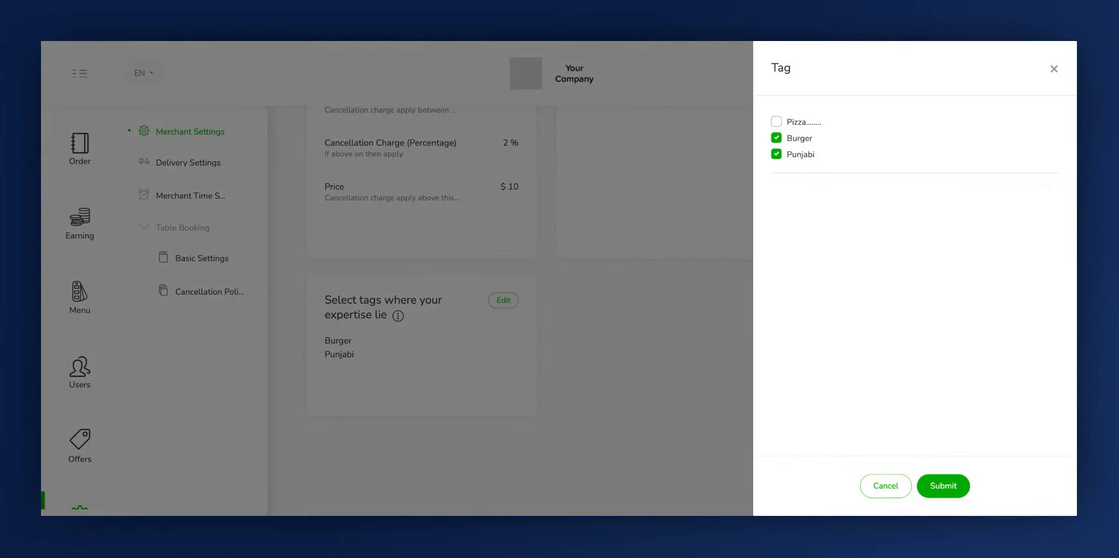
pyautogui.click(949, 488)
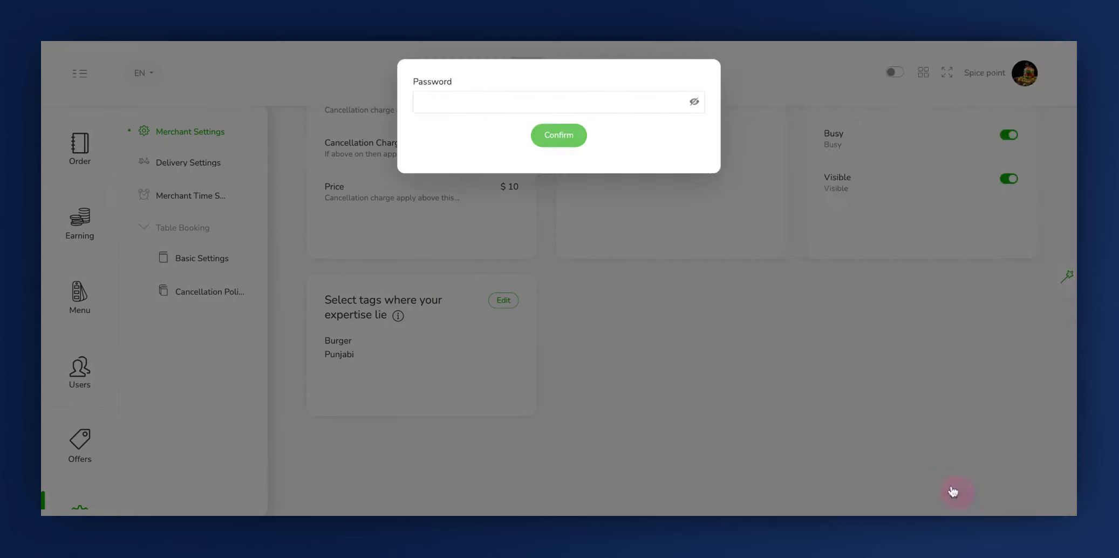
pyautogui.click(589, 102)
pyautogui.write('123456')
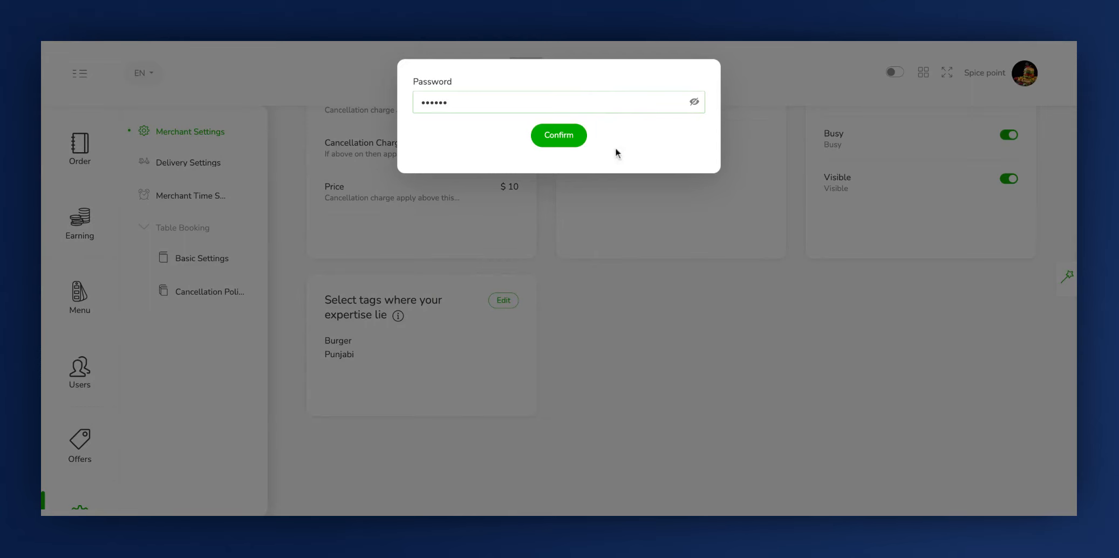
pyautogui.click(569, 141)
pyautogui.moveTo(394, 321)
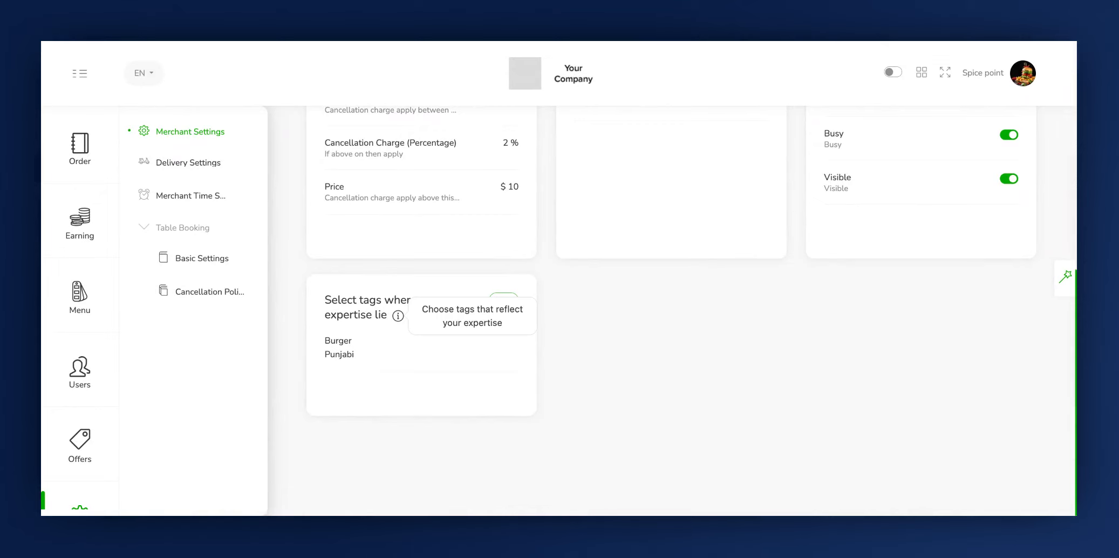
# Open the delivery settings, look at the delivery fees, and return to the delivery details
pyautogui.click(165, 162)
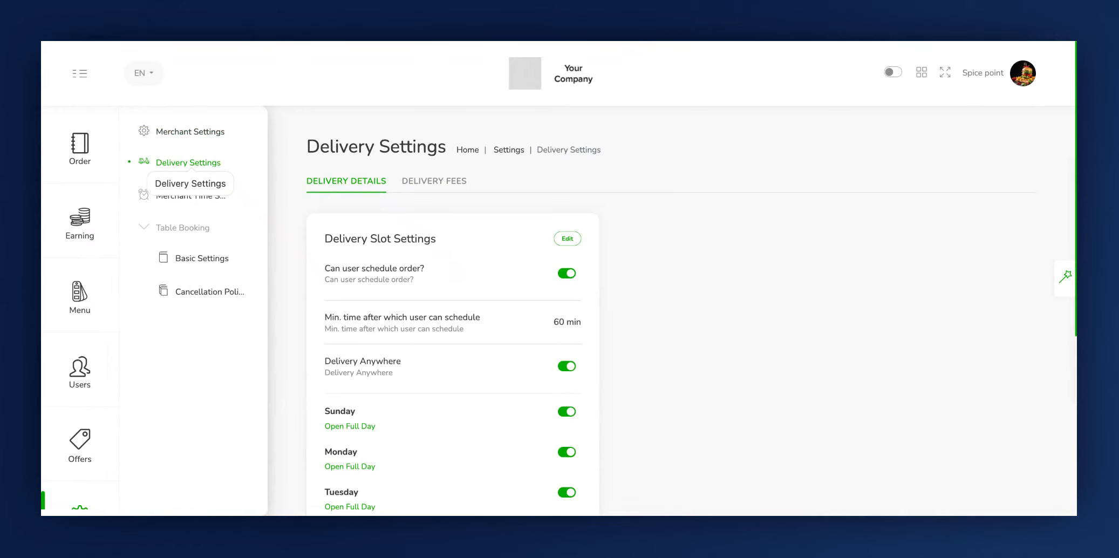
pyautogui.click(348, 186)
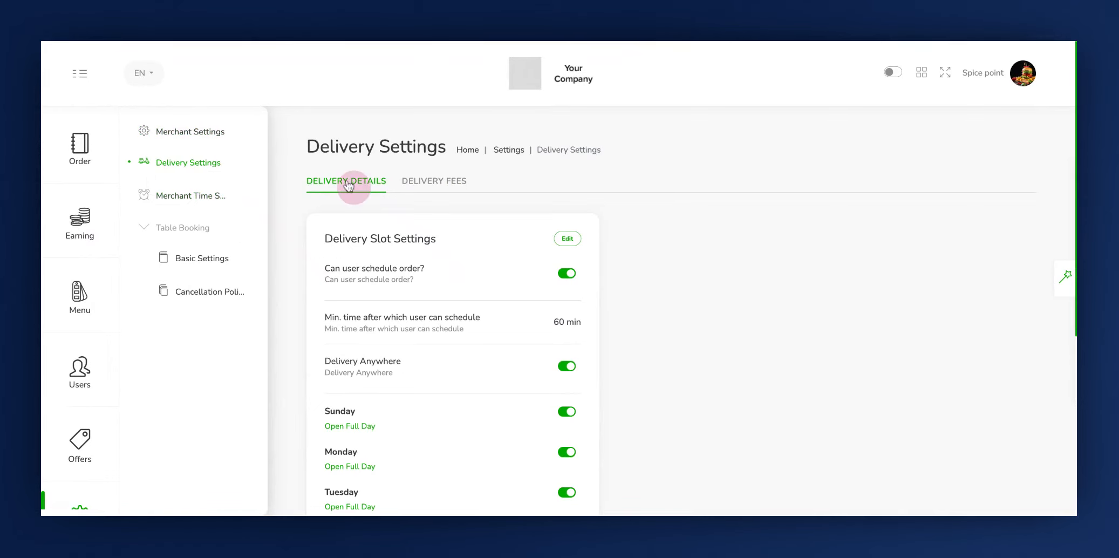
pyautogui.click(437, 185)
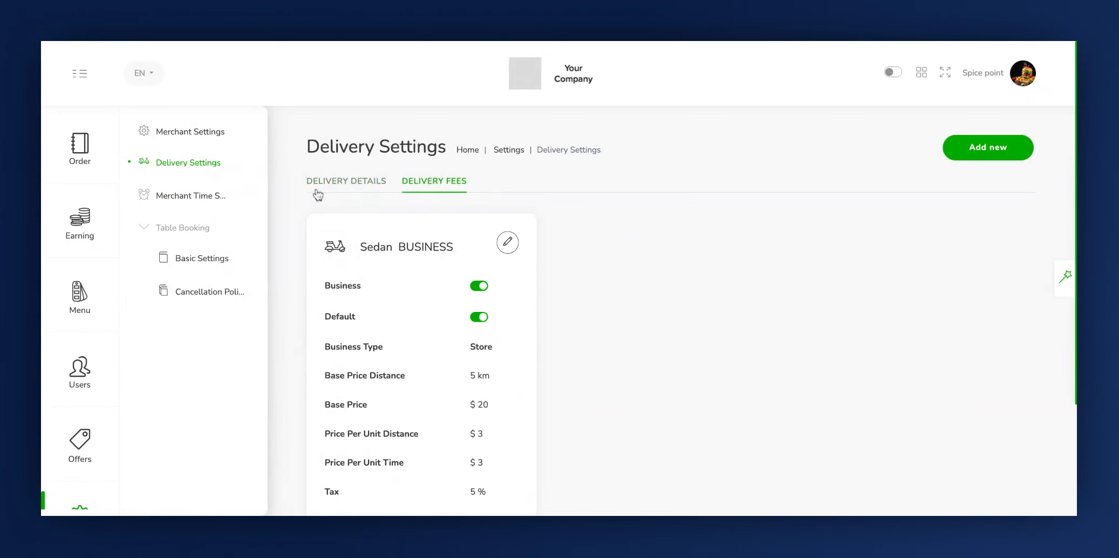
pyautogui.click(331, 188)
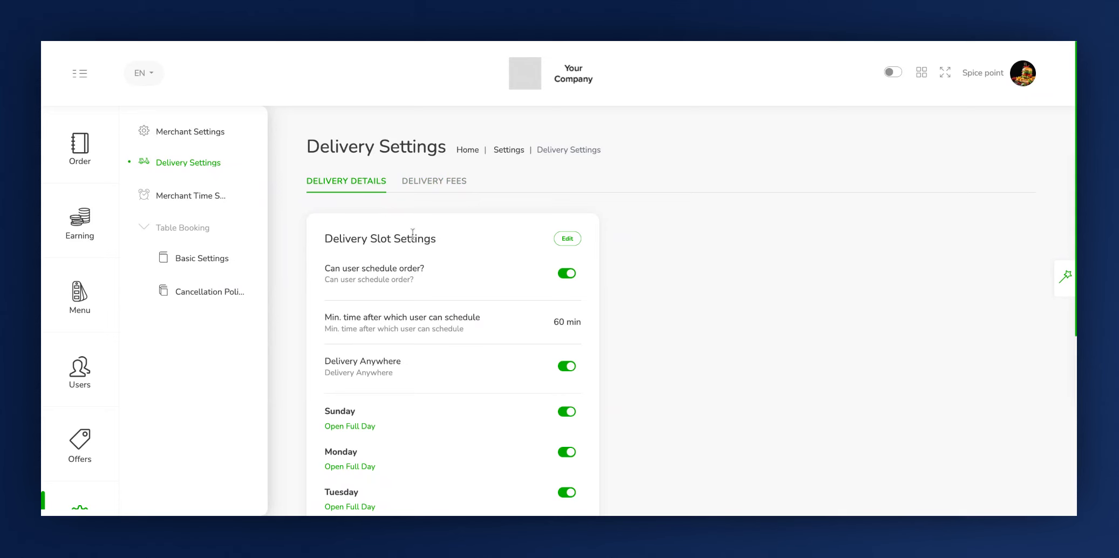
# Open the delivery slot settings for editing and switch user order scheduling off and back on
pyautogui.click(567, 238)
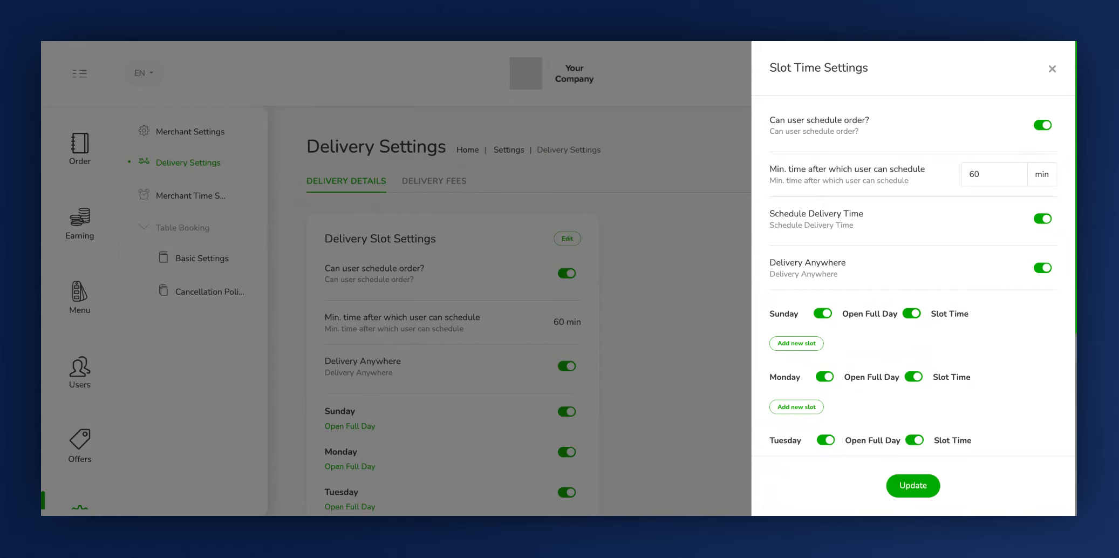
pyautogui.click(1042, 125)
pyautogui.click(1042, 125)
pyautogui.click(772, 172)
pyautogui.click(1002, 176)
# Check the Schedule Delivery Time option, and switch Delivery Anywhere off and back on
pyautogui.click(772, 220)
pyautogui.click(1042, 218)
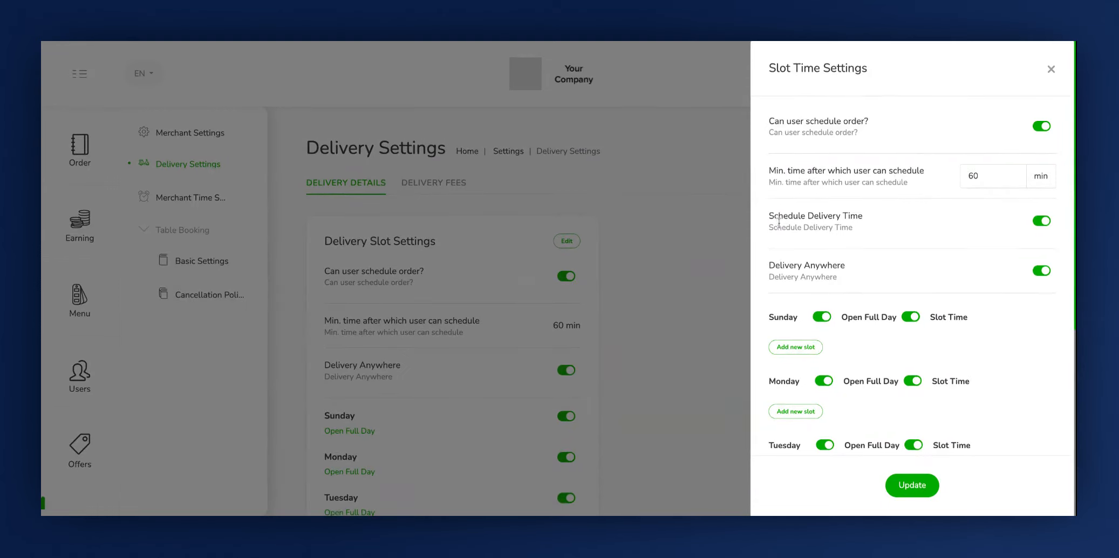
pyautogui.click(777, 229)
pyautogui.click(776, 278)
pyautogui.click(1041, 270)
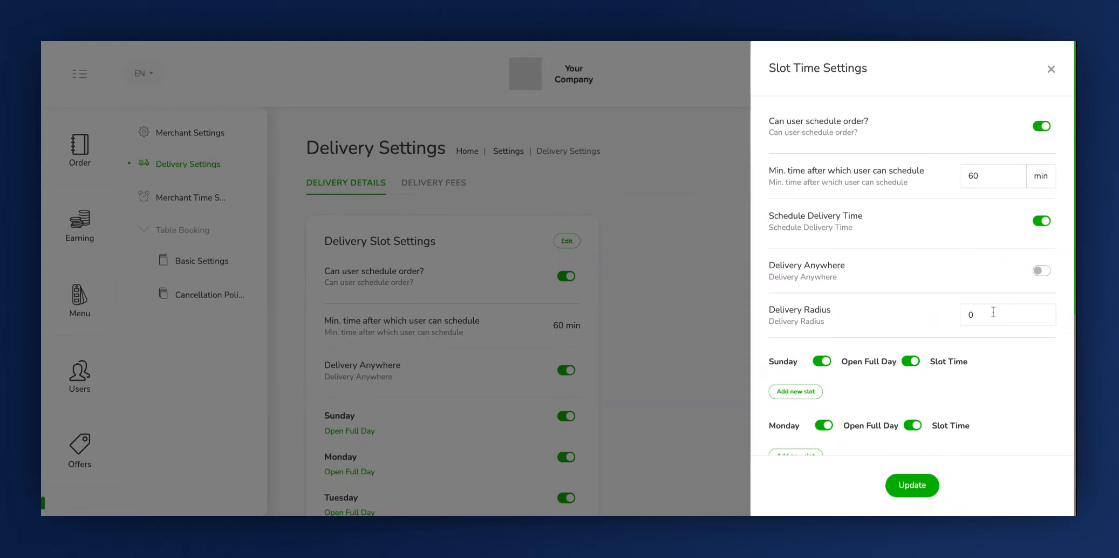
pyautogui.click(1043, 271)
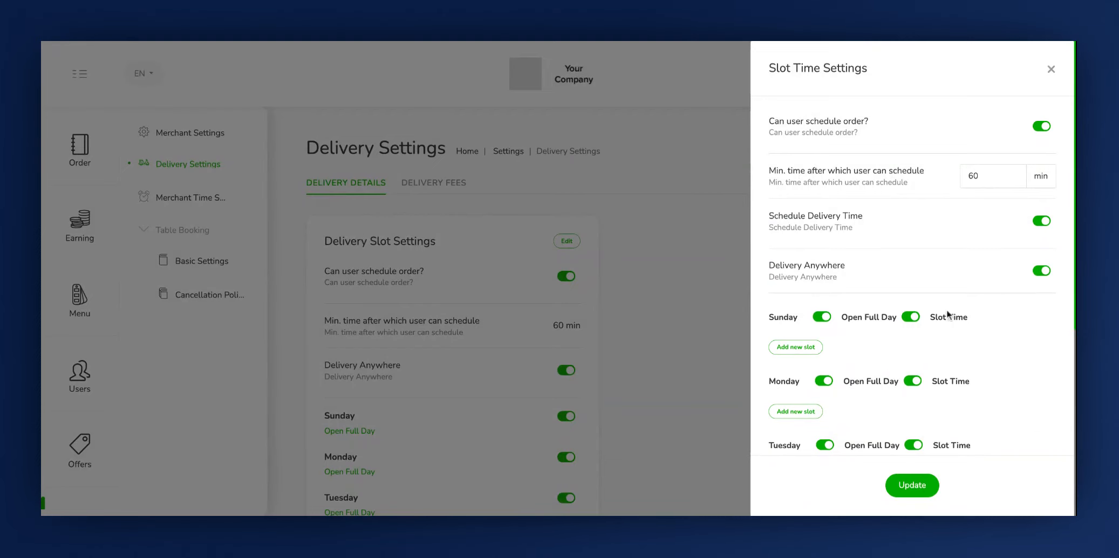
# Turn off Open Full Day for Sunday in the slot time settings
pyautogui.scroll(-2, 917, 297)
pyautogui.scroll(2, 785, 257)
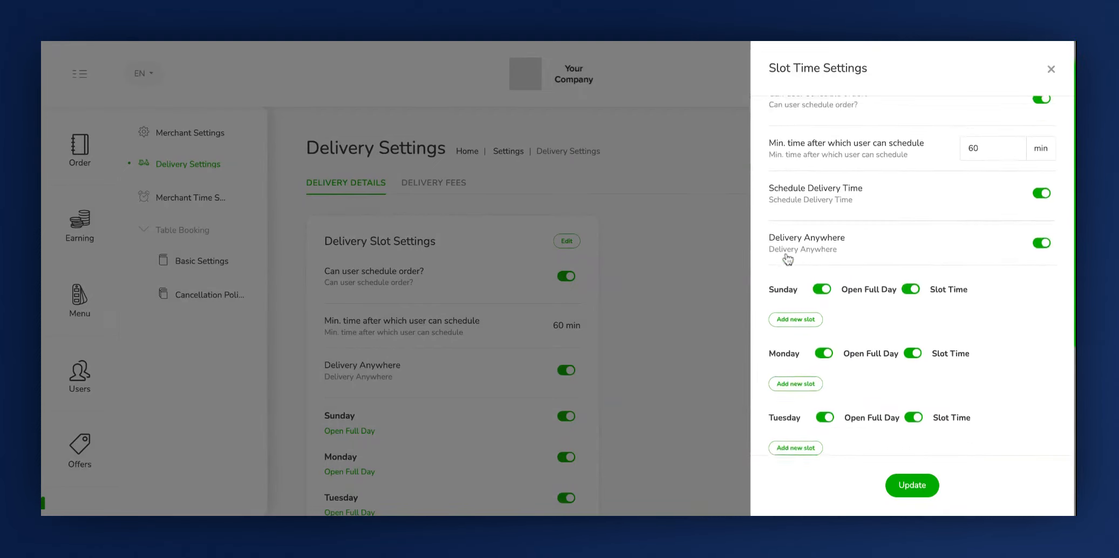
pyautogui.scroll(-2, 788, 258)
pyautogui.click(847, 225)
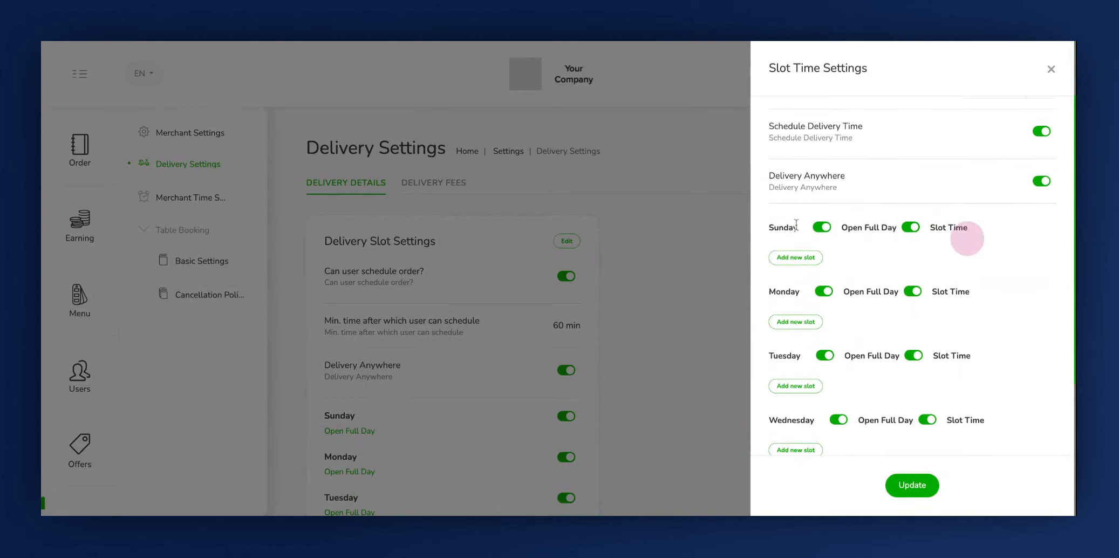
pyautogui.click(822, 227)
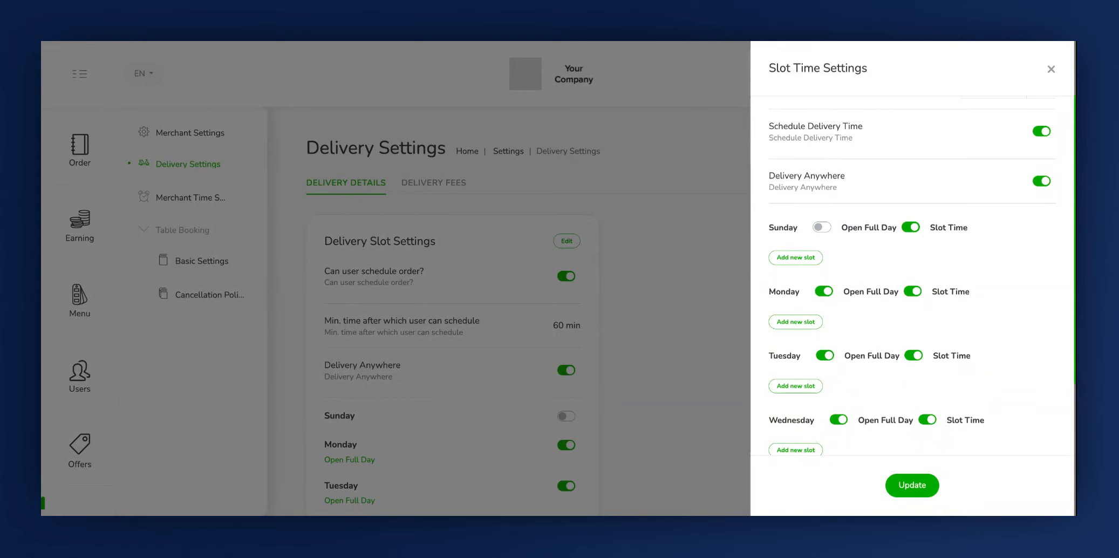
# Add and save a new Sunday slot from 12:00 PM to 05:00 PM
pyautogui.click(785, 259)
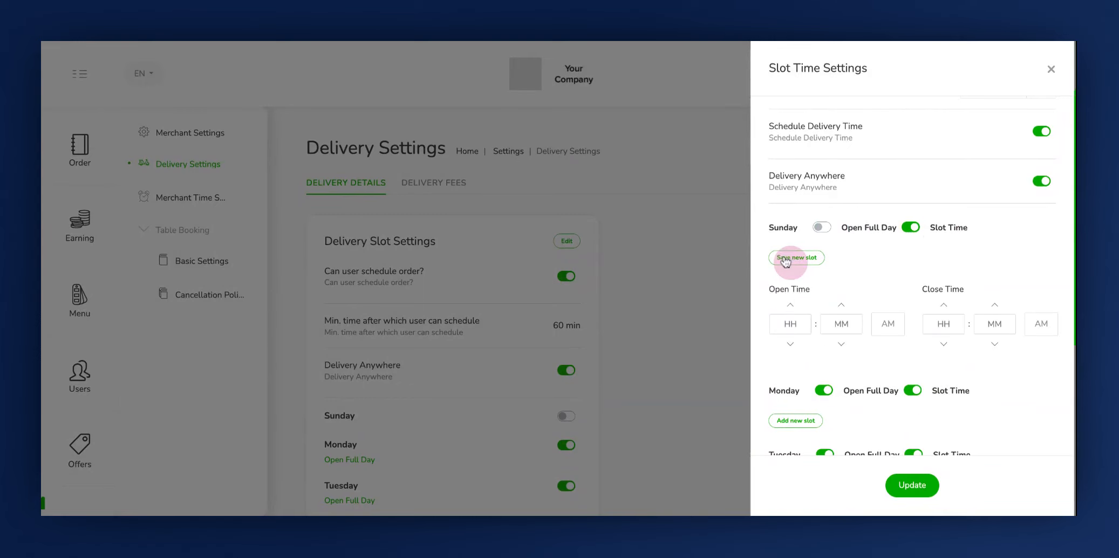
pyautogui.click(887, 325)
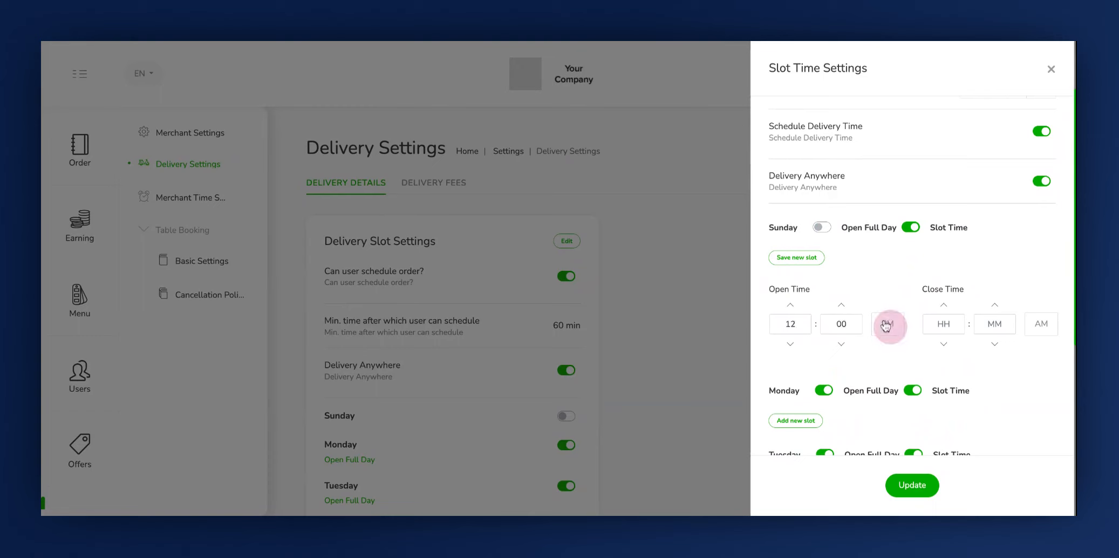
pyautogui.click(1032, 324)
pyautogui.click(957, 328)
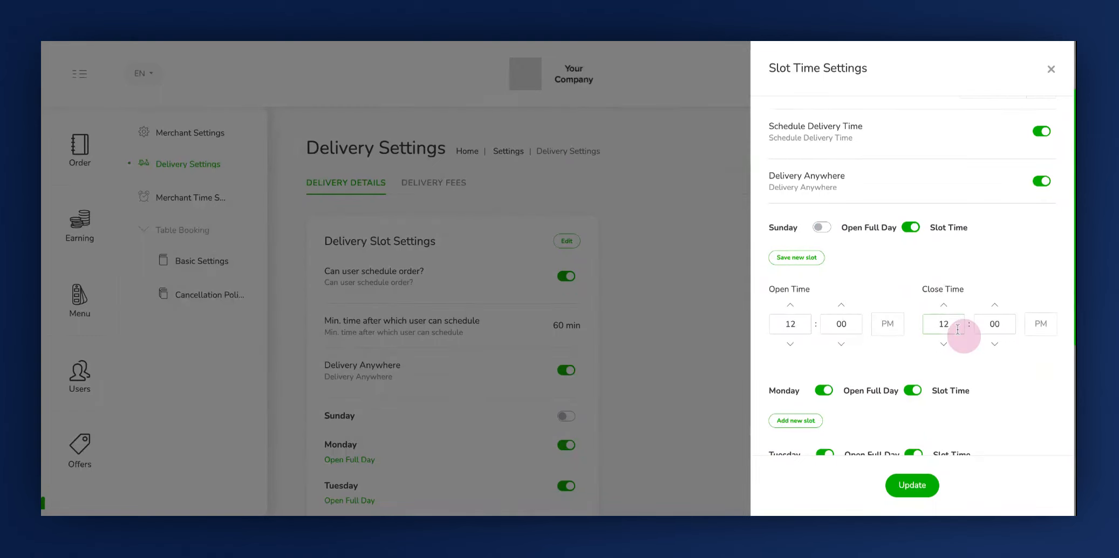
pyautogui.write('5')
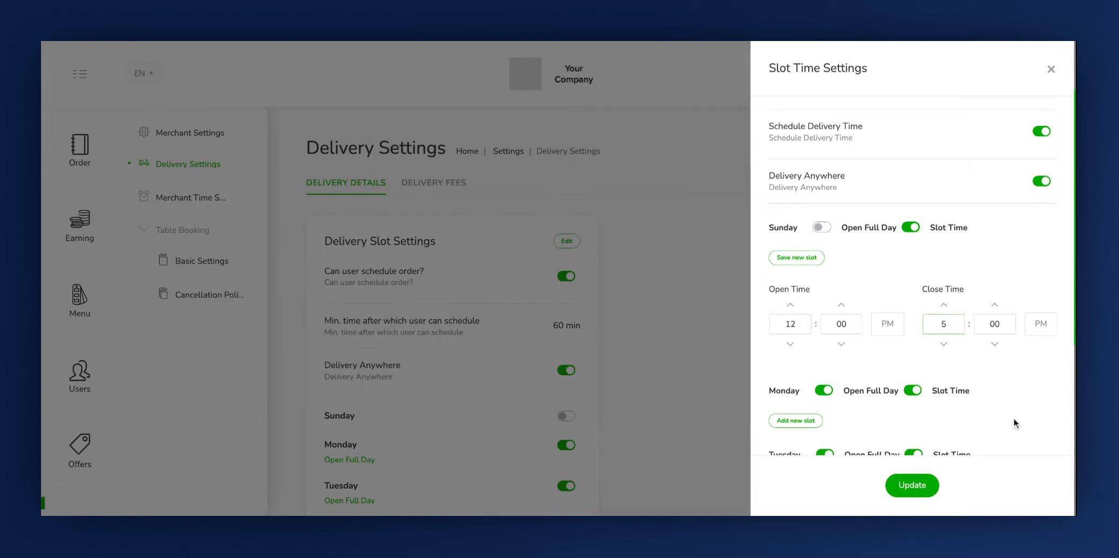
pyautogui.click(798, 259)
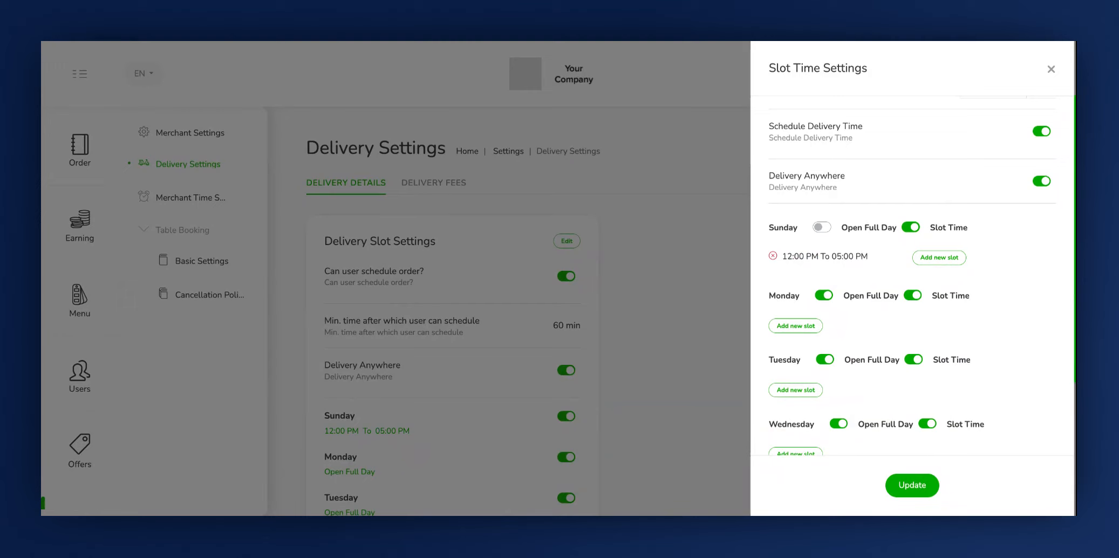
# Turn Open Full Day back on for Sunday and update the slot time settings
pyautogui.click(823, 228)
pyautogui.scroll(-4, 919, 384)
pyautogui.scroll(5, 919, 384)
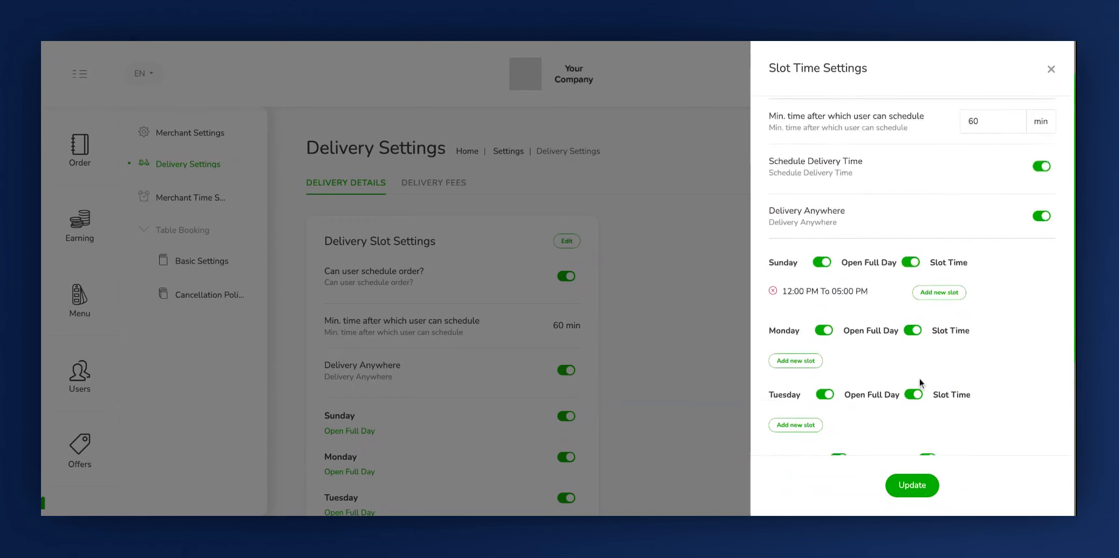
pyautogui.scroll(1, 919, 383)
pyautogui.click(919, 485)
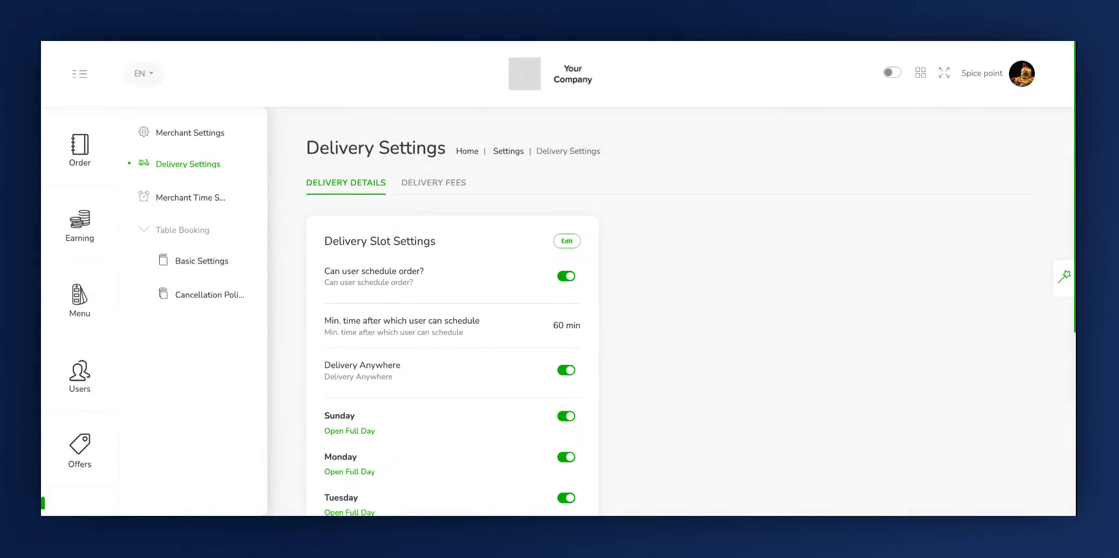
# Start a new delivery fee for the Bike vehicle and turn on its Business option
pyautogui.click(436, 184)
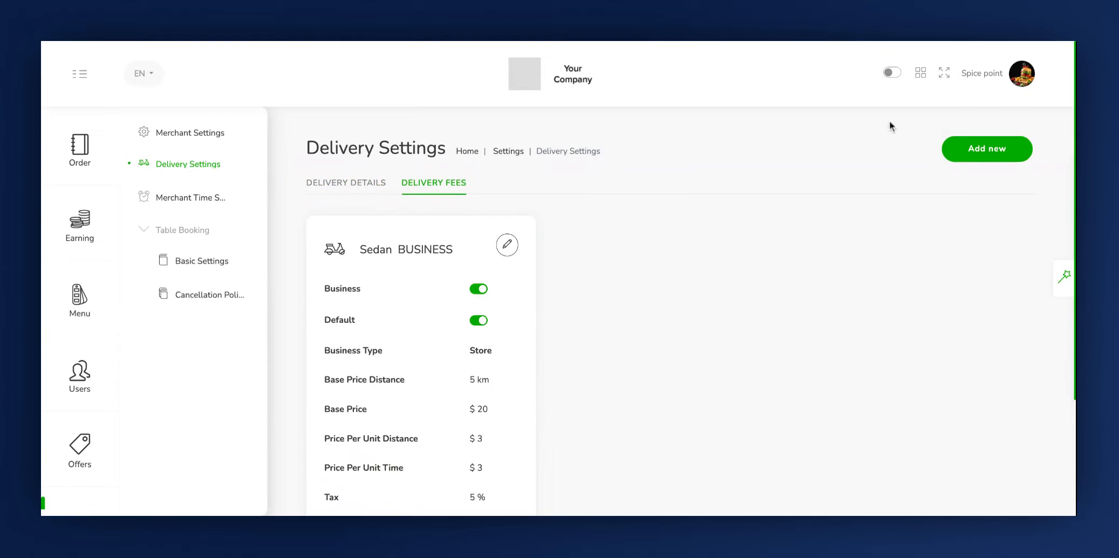
pyautogui.click(963, 156)
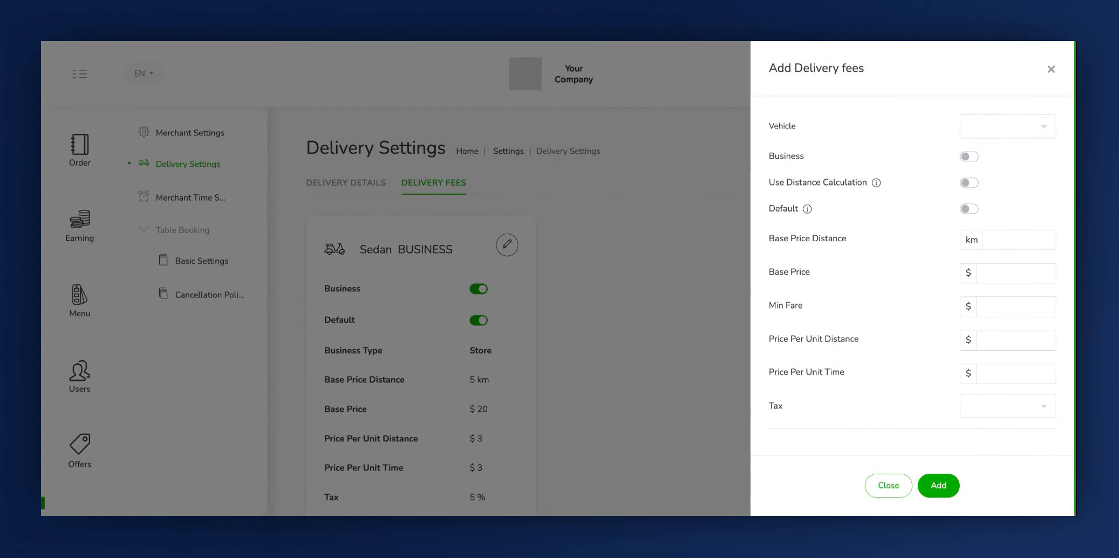
pyautogui.click(764, 130)
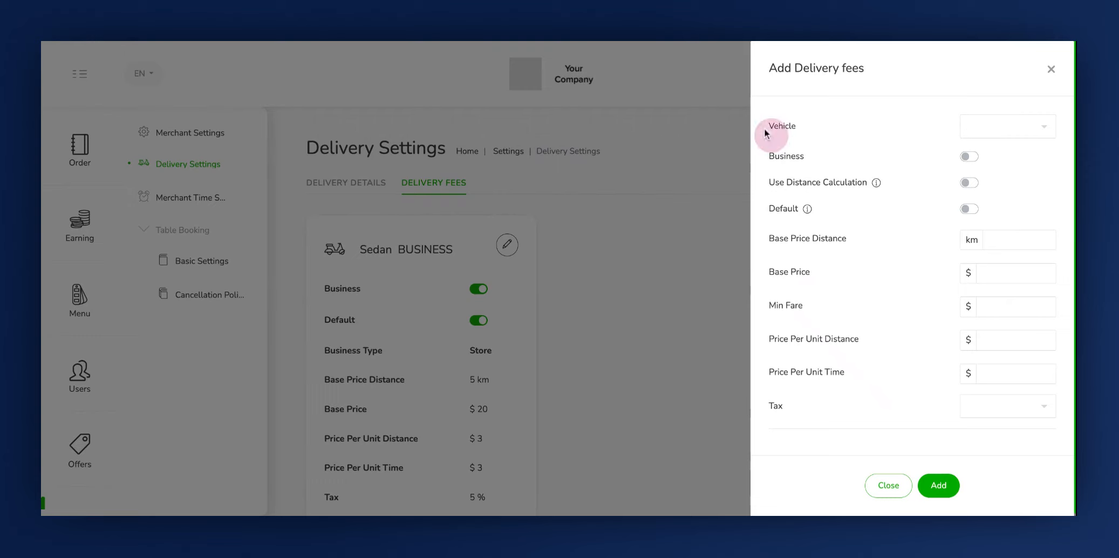
pyautogui.click(1051, 133)
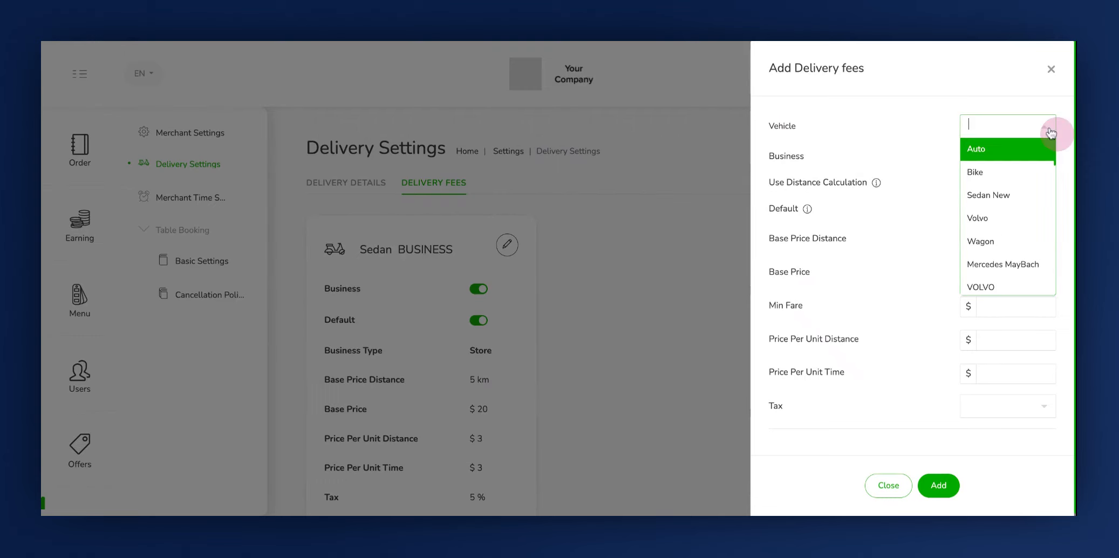
pyautogui.click(998, 176)
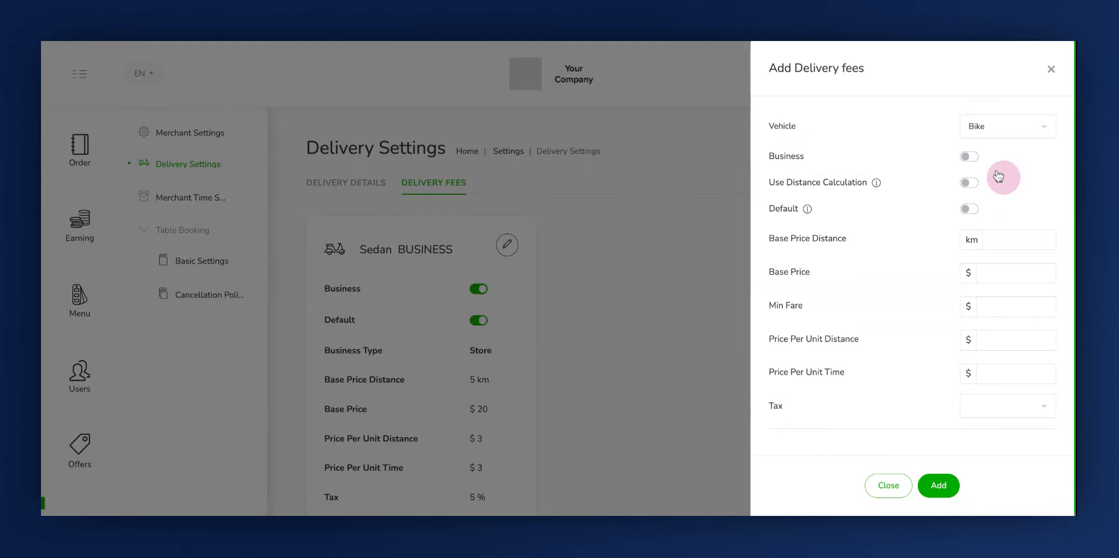
pyautogui.click(789, 157)
pyautogui.click(973, 157)
# Turn on Use Distance Calculation and submit a radius price of 50 for distances from 1 to 5 km
pyautogui.click(771, 183)
pyautogui.click(971, 184)
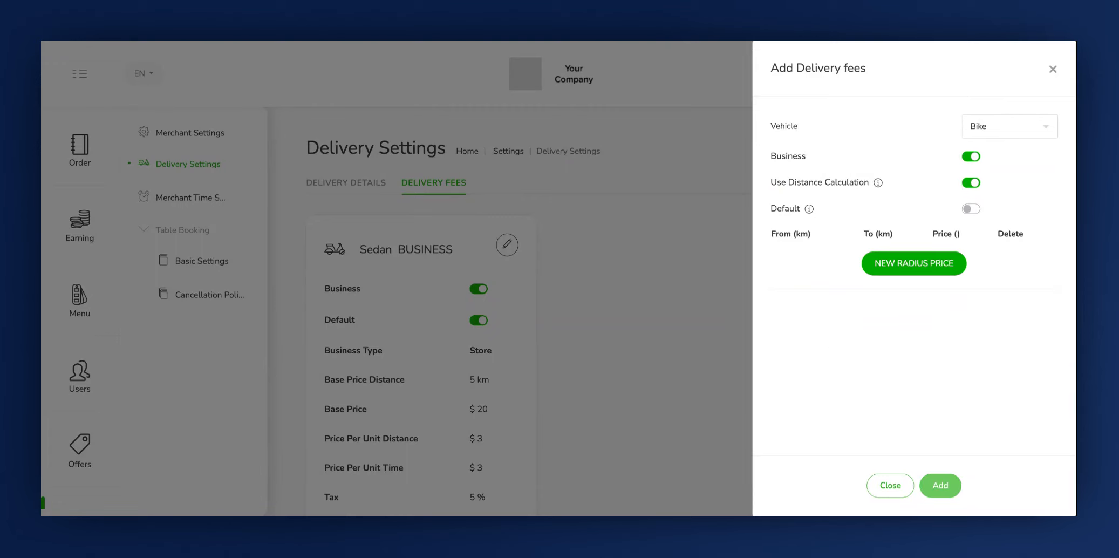
pyautogui.click(917, 262)
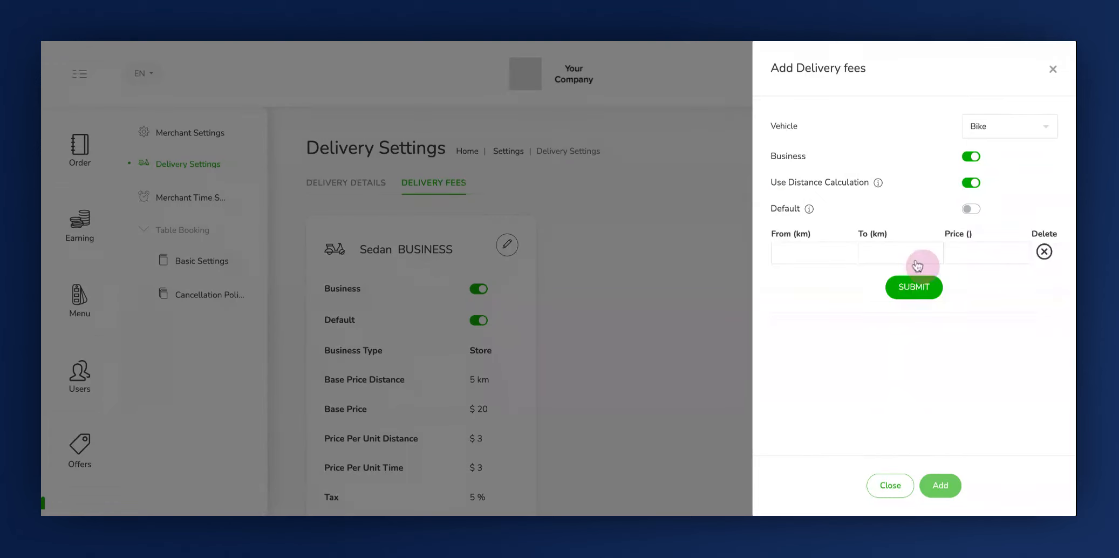
pyautogui.click(817, 253)
pyautogui.write('1')
pyautogui.click(866, 255)
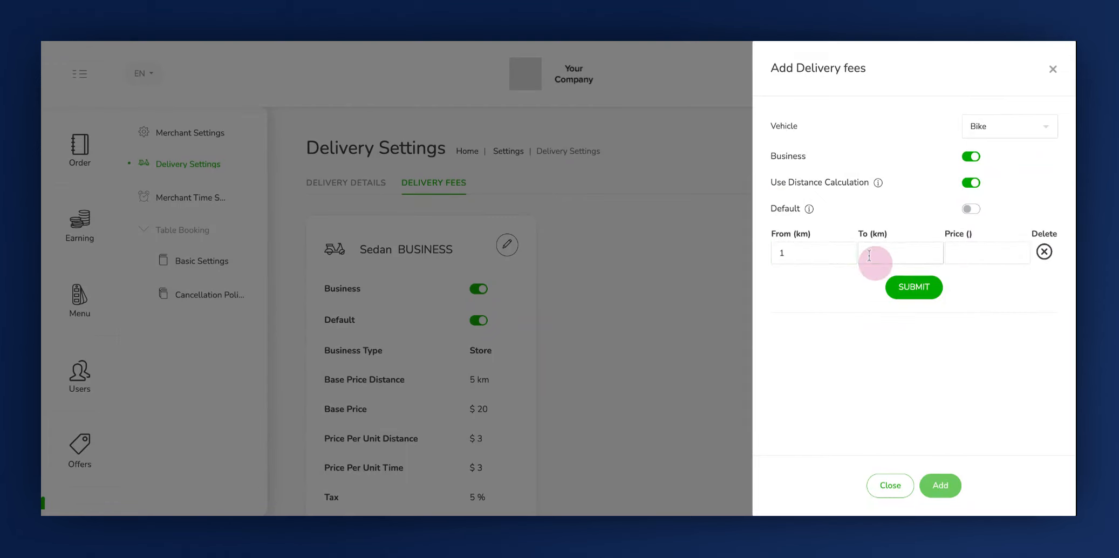
pyautogui.write('5')
pyautogui.click(973, 249)
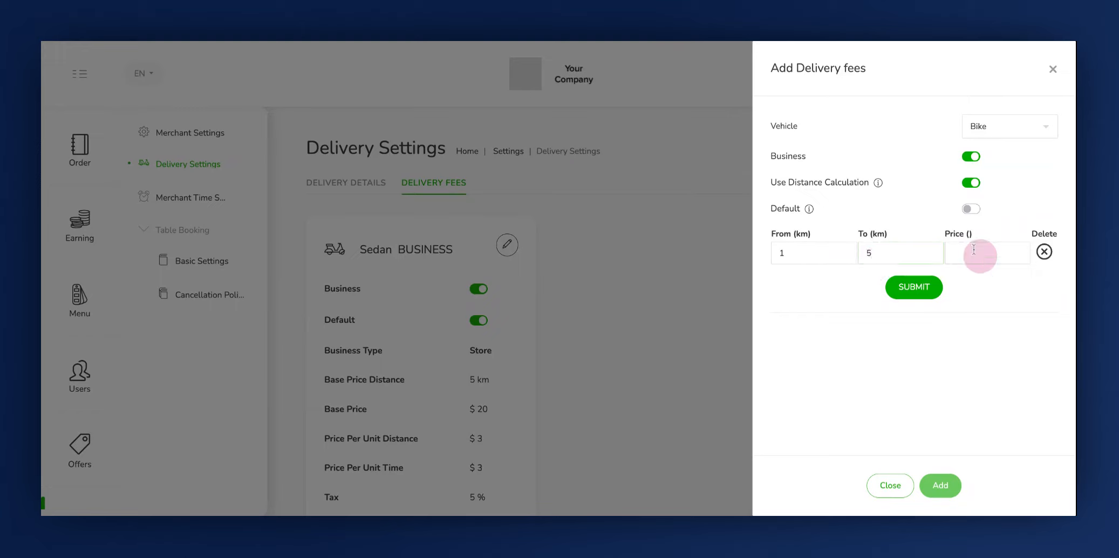
pyautogui.write('50')
pyautogui.click(891, 287)
pyautogui.click(906, 296)
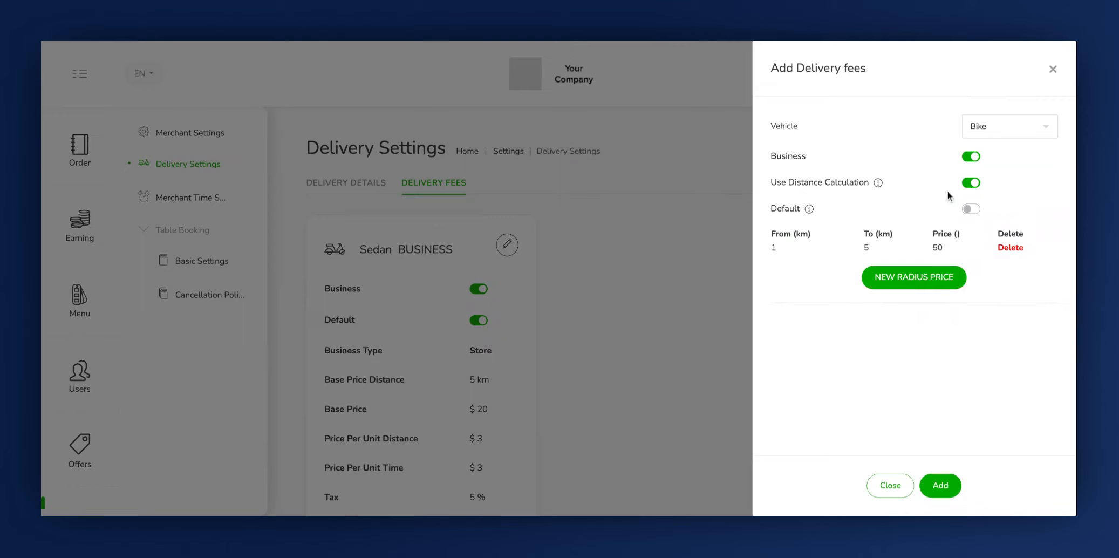
# Make the Bike fee the default without distance calculation, with a base price distance of 2 km and a base price of $10
pyautogui.click(971, 208)
pyautogui.click(973, 184)
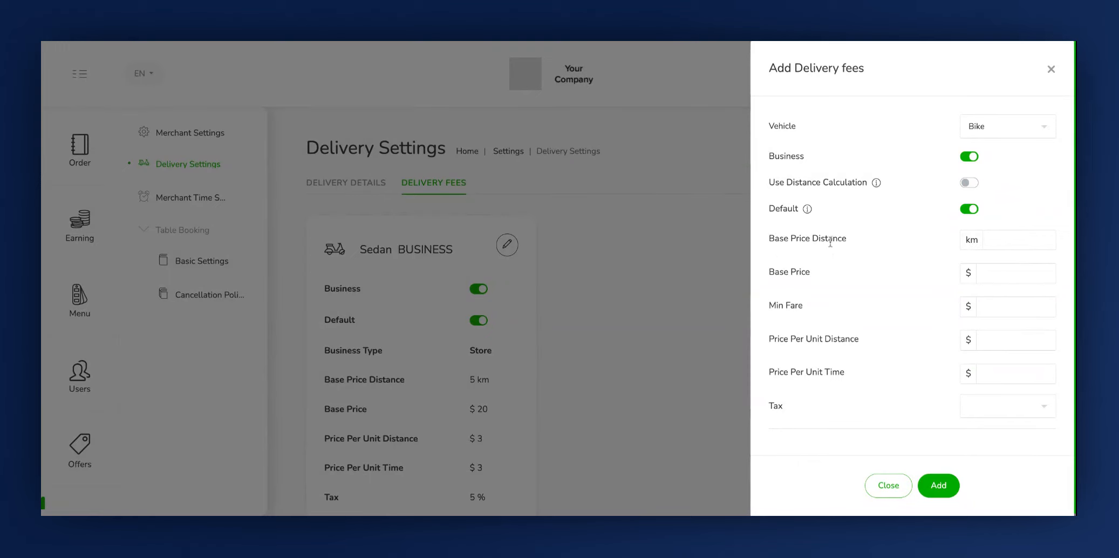
pyautogui.click(1006, 248)
pyautogui.write('2')
pyautogui.click(800, 282)
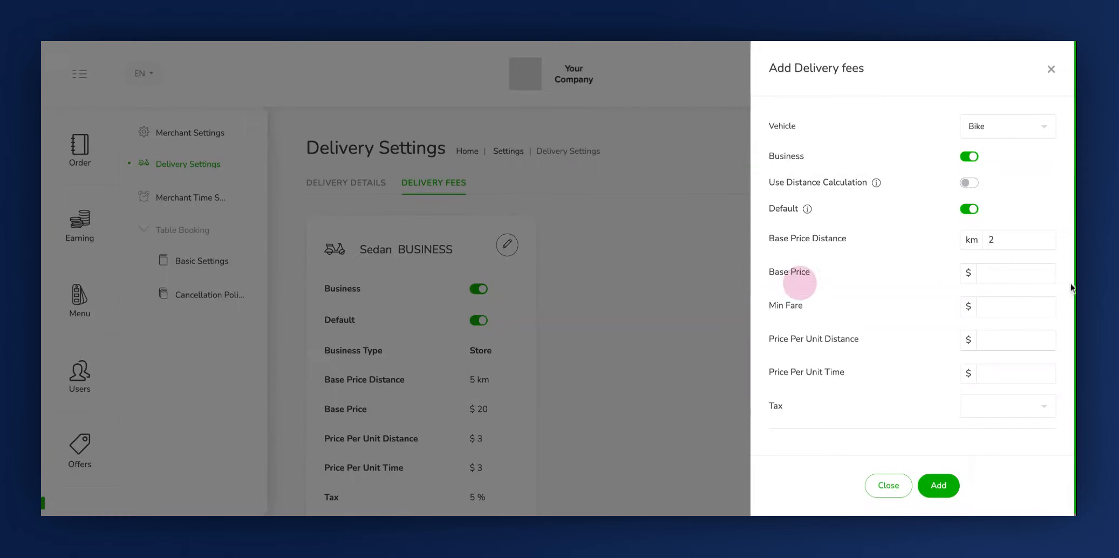
pyautogui.click(1019, 274)
pyautogui.write('10')
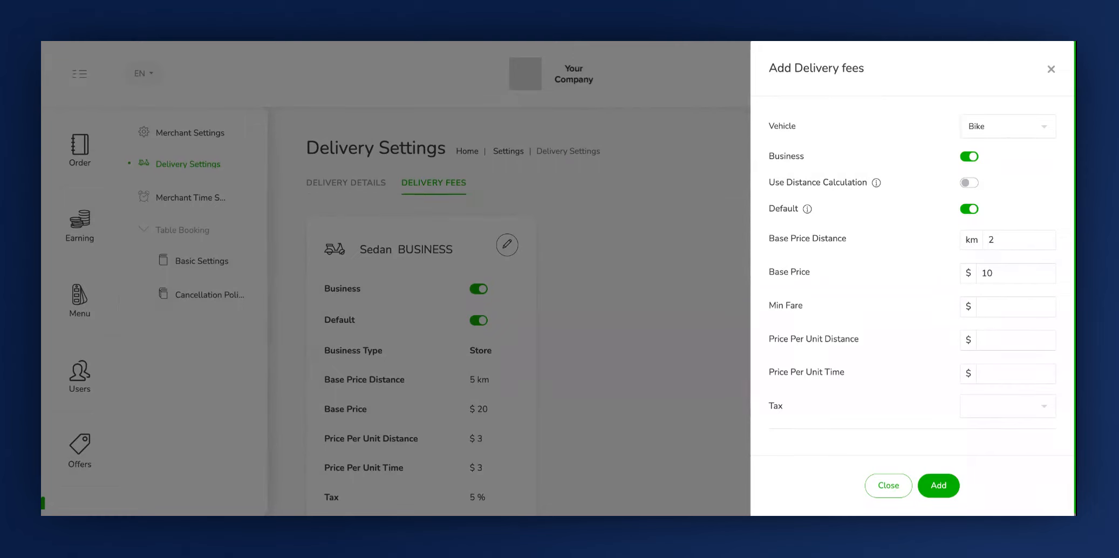
# Set the Bike fee's minimum fare to $15, price per unit distance to $5 and price per unit time to $2
pyautogui.click(982, 305)
pyautogui.click(991, 340)
pyautogui.write('5')
pyautogui.click(1007, 373)
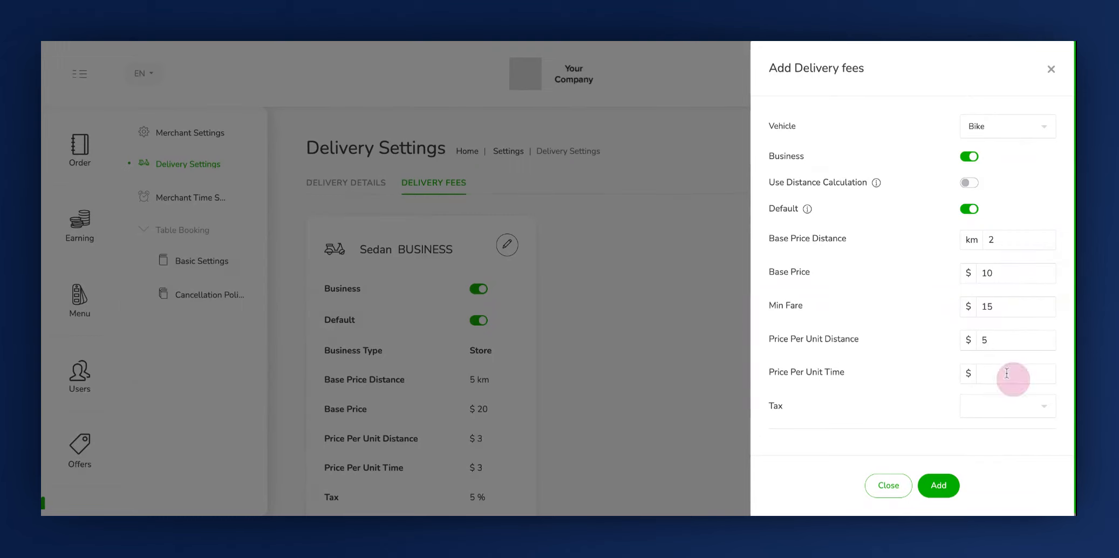
pyautogui.write('2')
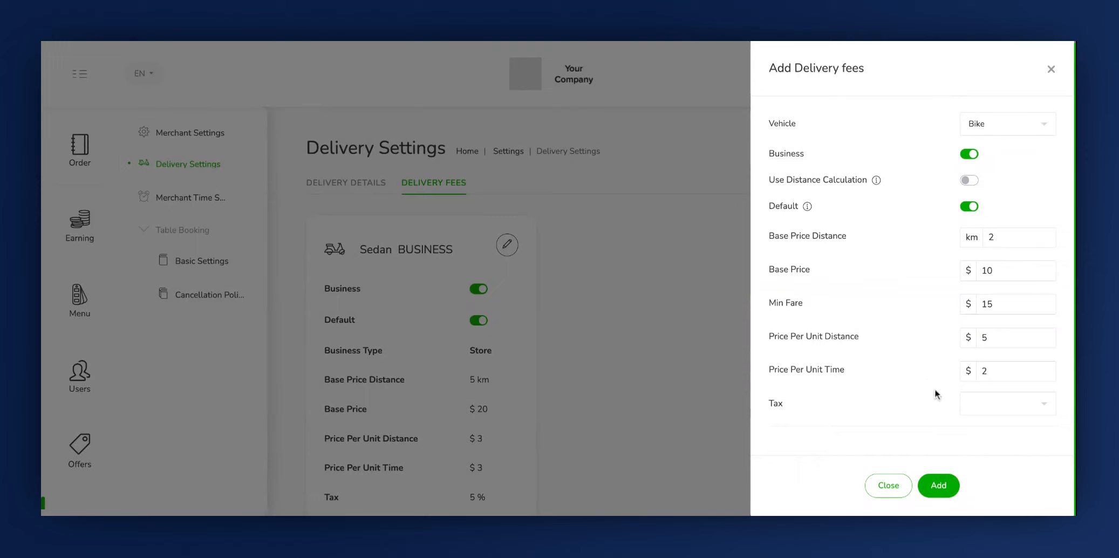
# Check the tax options, add the Bike delivery fee without a tax, and review the fee cards
pyautogui.click(977, 406)
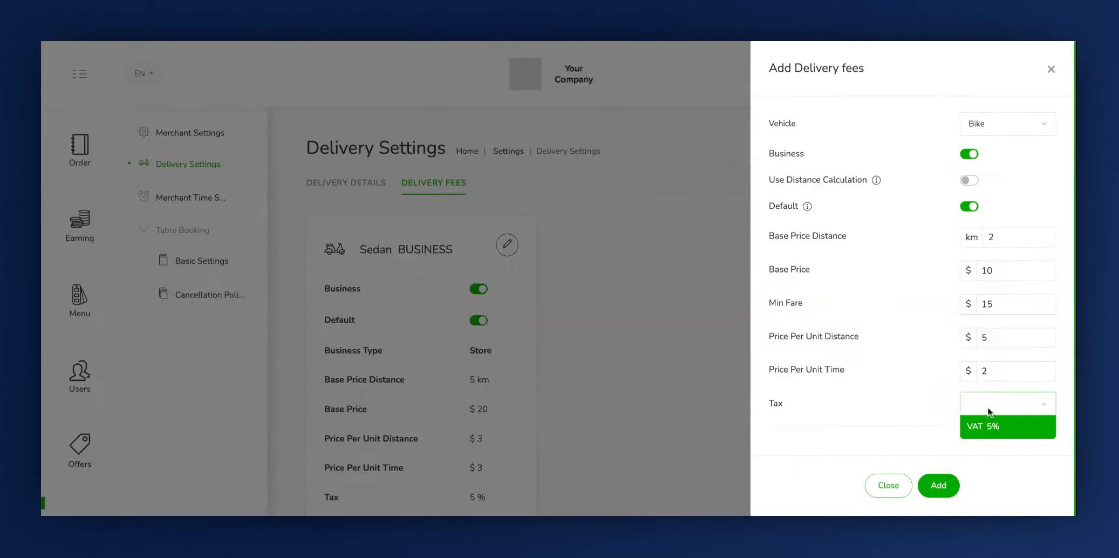
pyautogui.click(876, 408)
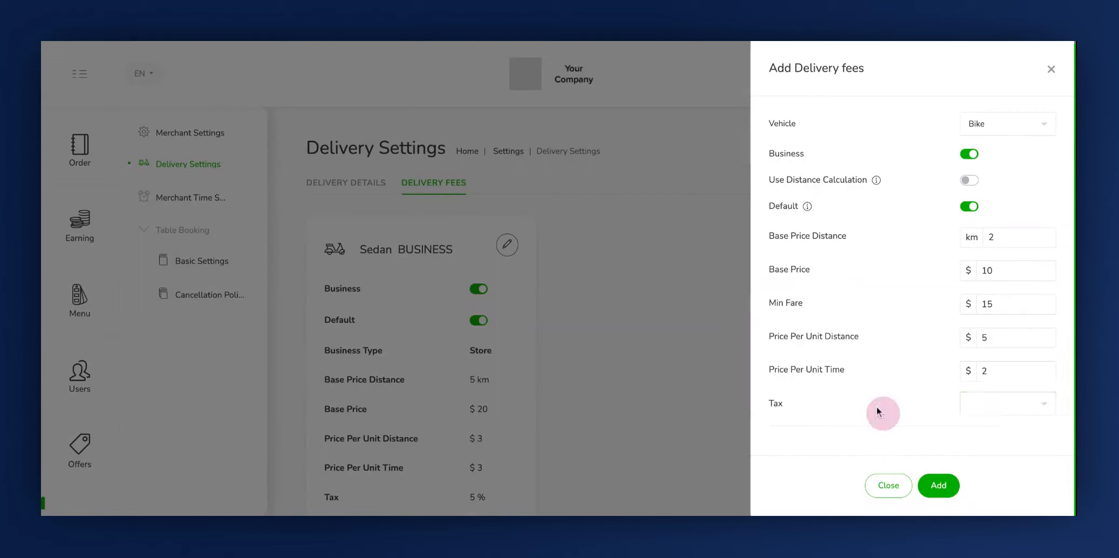
pyautogui.click(938, 485)
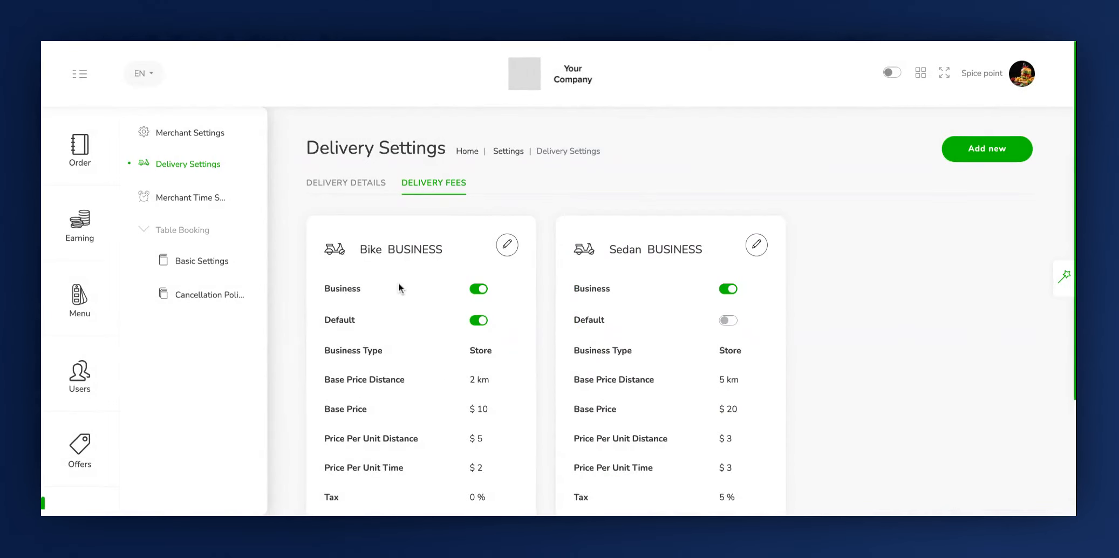
pyautogui.scroll(-2, 412, 323)
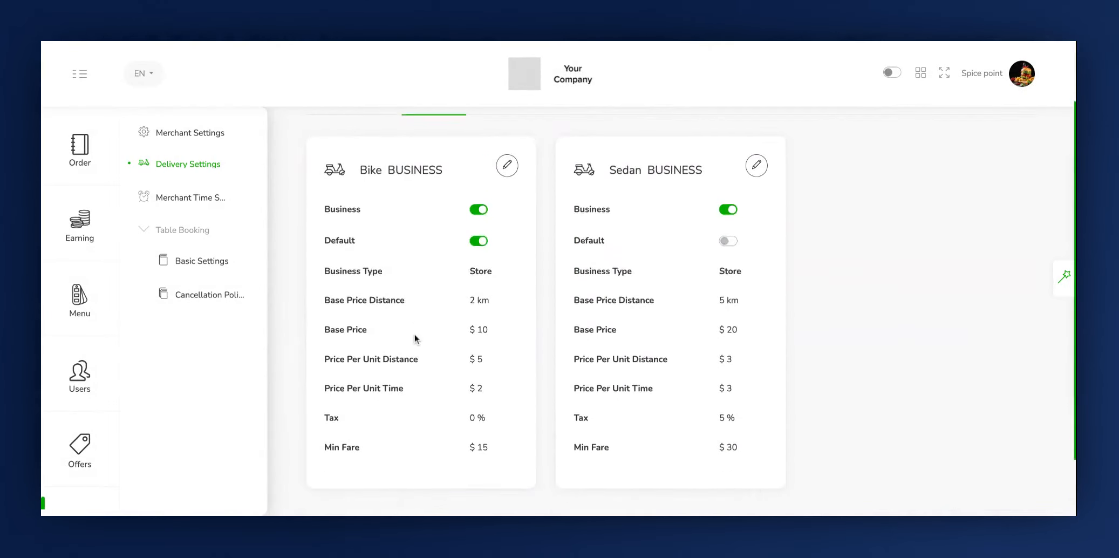
pyautogui.scroll(2, 414, 335)
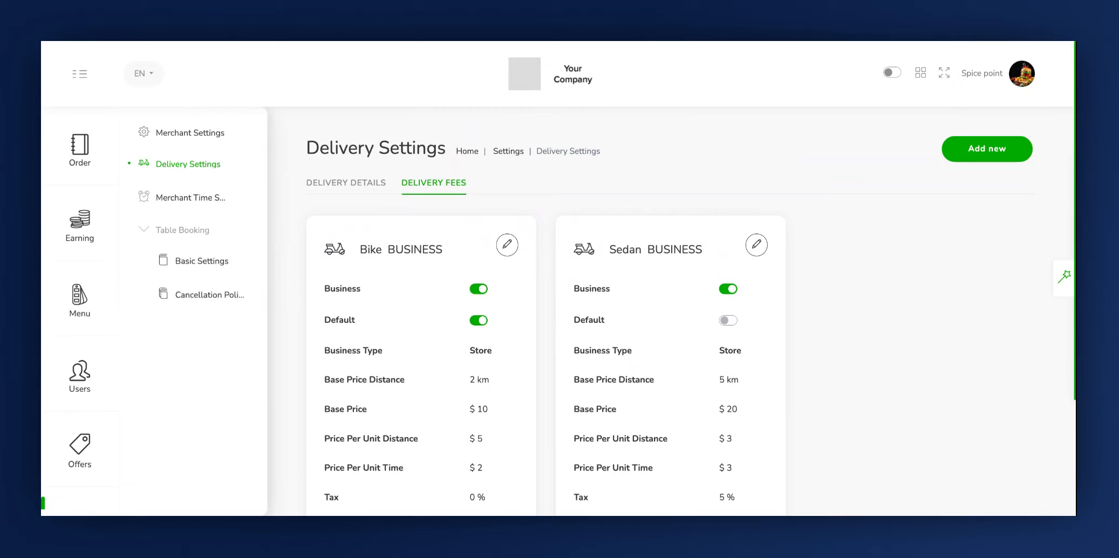
# Open the Merchant Open Close Time settings for editing, review the daily slots and update them
pyautogui.click(184, 198)
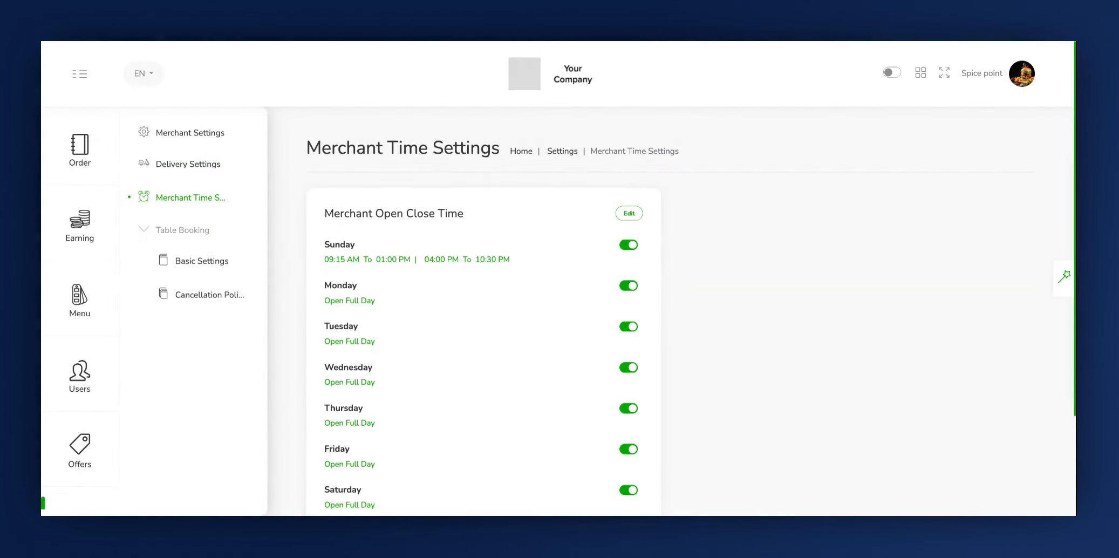
pyautogui.click(628, 215)
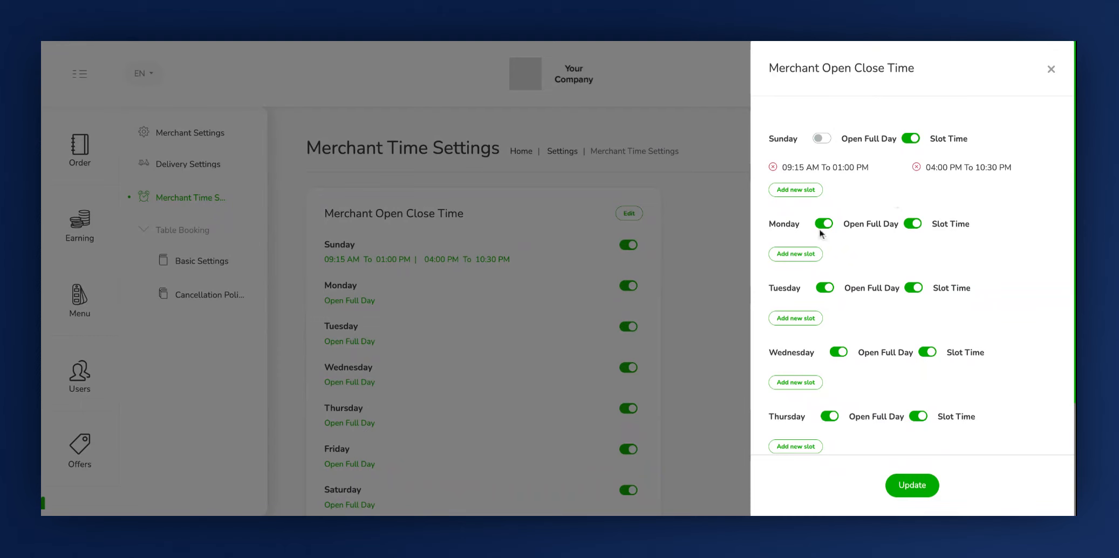
pyautogui.click(780, 226)
pyautogui.click(865, 225)
pyautogui.scroll(-1, 916, 385)
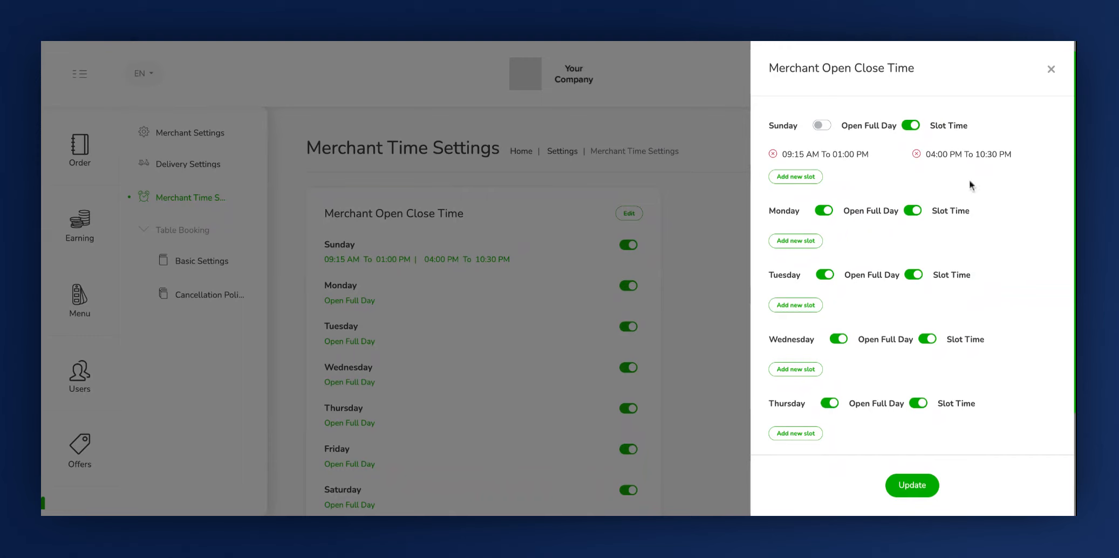
pyautogui.click(912, 485)
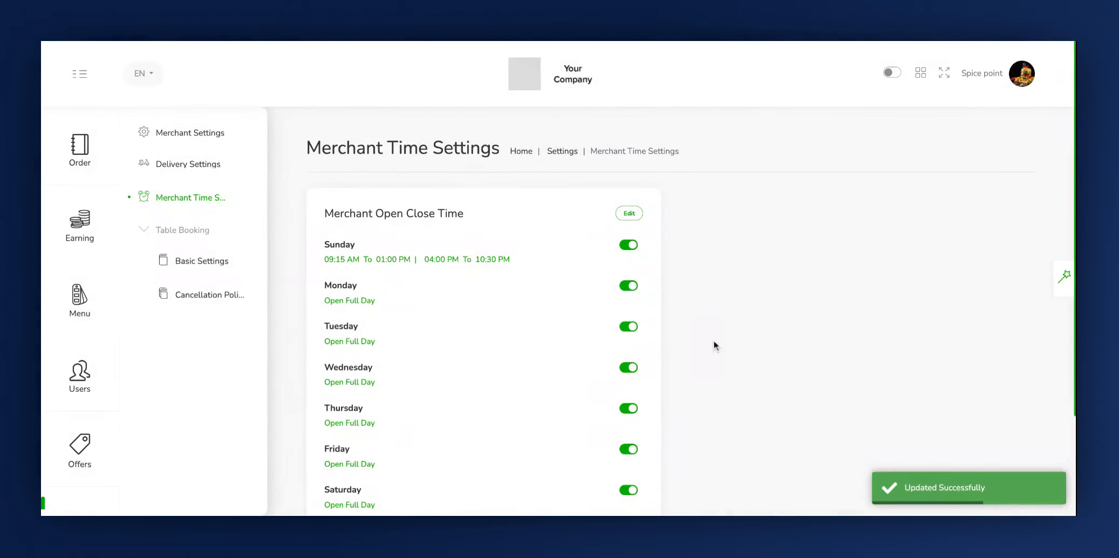
pyautogui.scroll(-1, 588, 345)
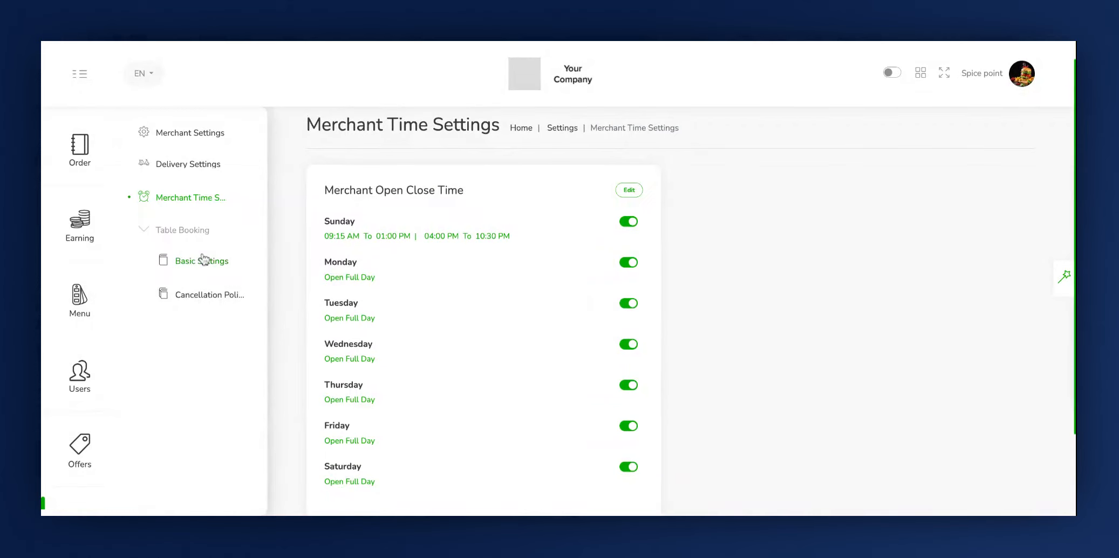
# Open the table booking Basic Settings for editing
pyautogui.click(175, 236)
pyautogui.click(174, 236)
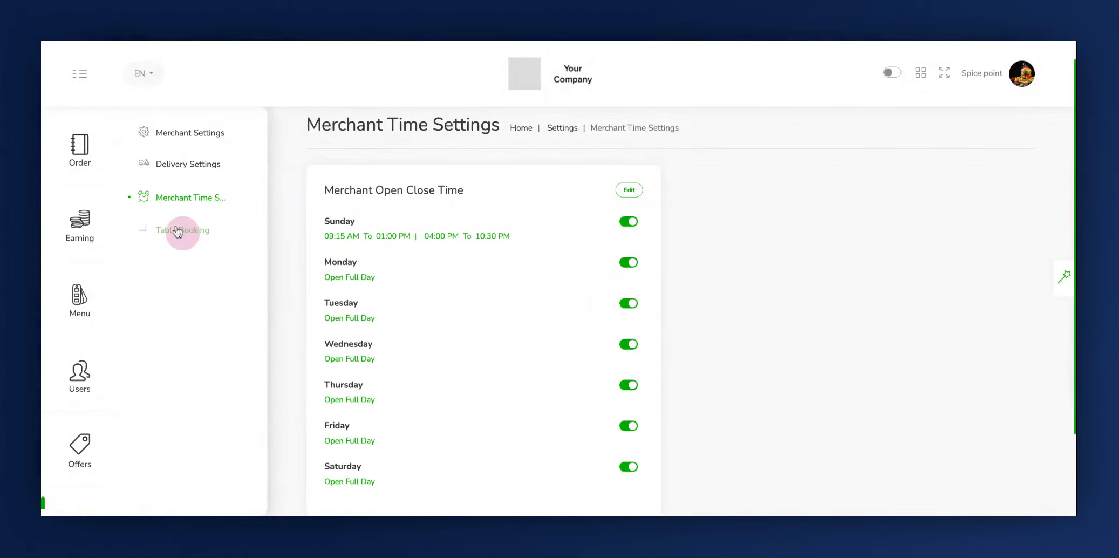
pyautogui.click(183, 263)
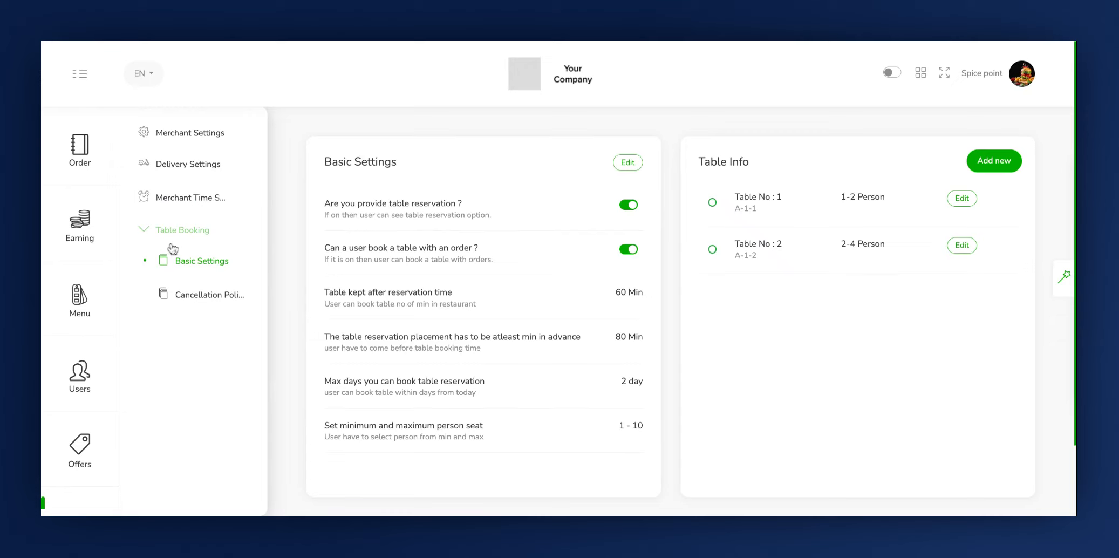
pyautogui.click(338, 167)
pyautogui.click(627, 162)
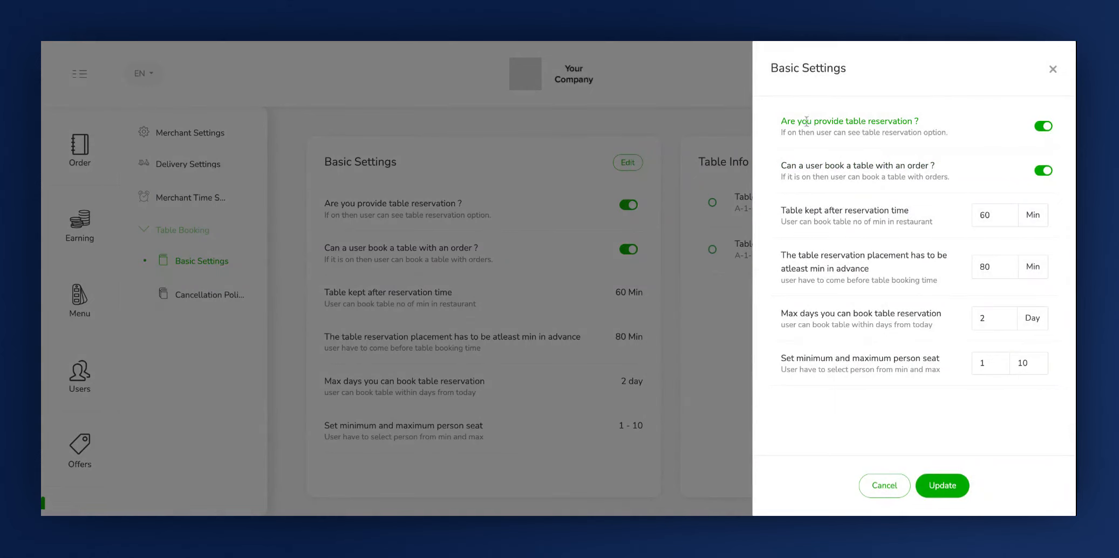
# Switch the table reservation option and the option to book a table with an order off and back on
pyautogui.click(774, 127)
pyautogui.click(1048, 143)
pyautogui.click(1039, 137)
pyautogui.click(1047, 128)
pyautogui.click(1045, 126)
pyautogui.click(1041, 172)
pyautogui.click(1046, 172)
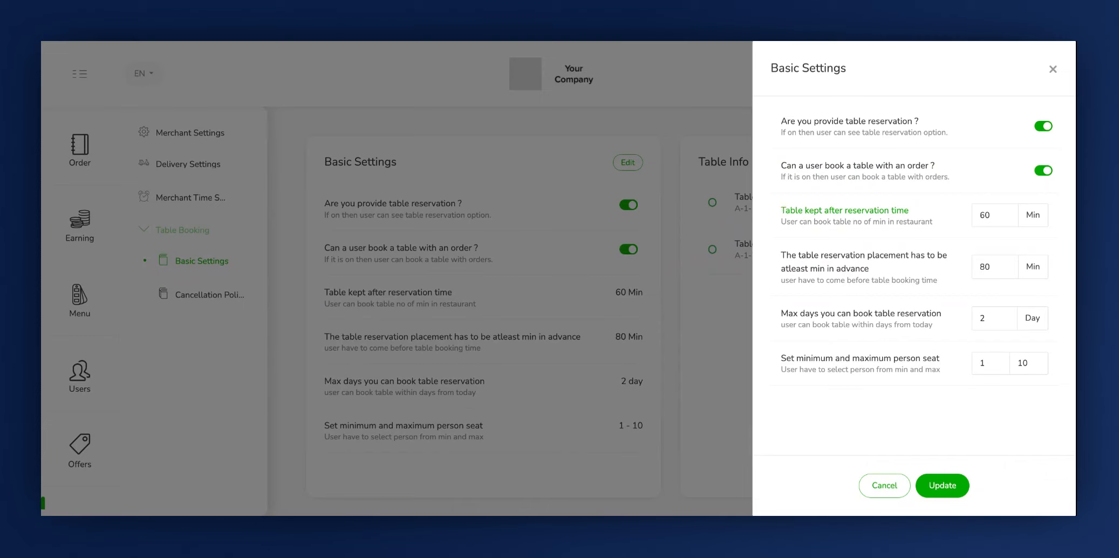
# Set the minimum advance time for table reservations to 20 minutes and update the basic settings
pyautogui.click(987, 214)
pyautogui.click(777, 259)
pyautogui.press('BackSpace')
pyautogui.press('BackSpace')
pyautogui.write('20')
pyautogui.click(978, 367)
pyautogui.click(1040, 368)
pyautogui.click(945, 485)
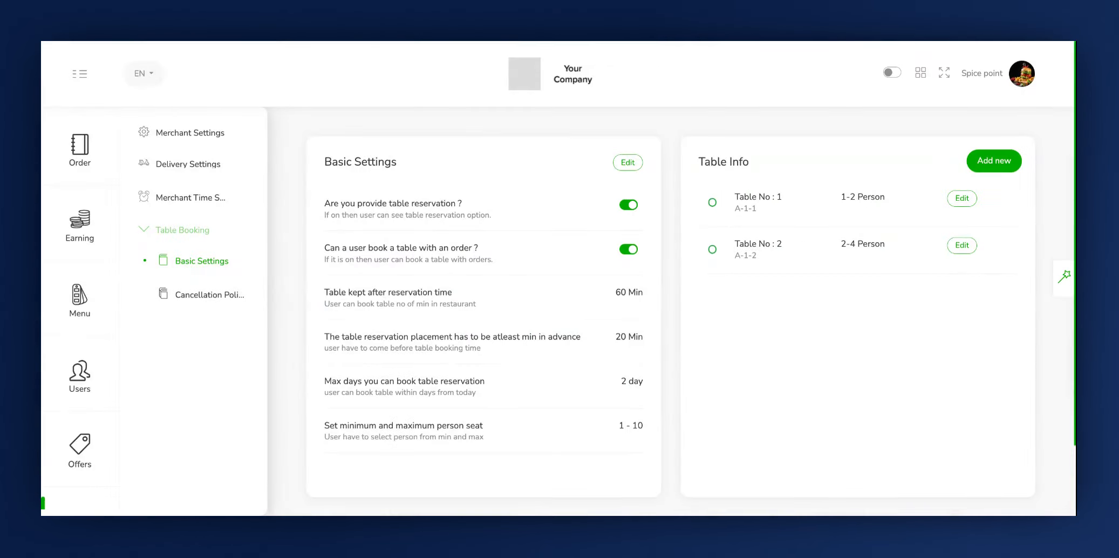
# Start a new table with table number 103 and table code SP103
pyautogui.click(398, 166)
pyautogui.click(997, 164)
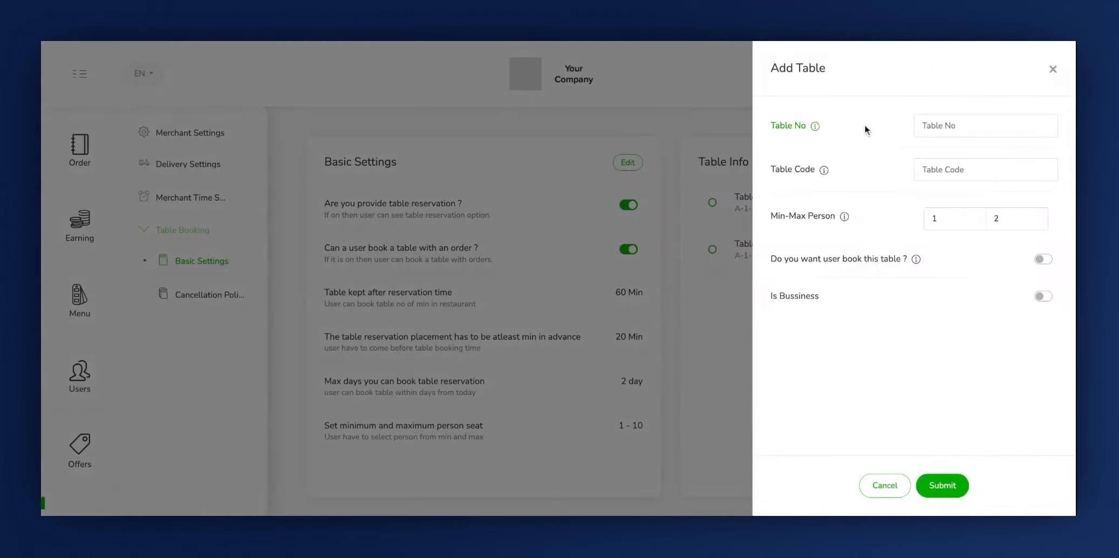
pyautogui.click(936, 126)
pyautogui.write('103')
pyautogui.click(783, 174)
pyautogui.click(930, 169)
pyautogui.write('SP103')
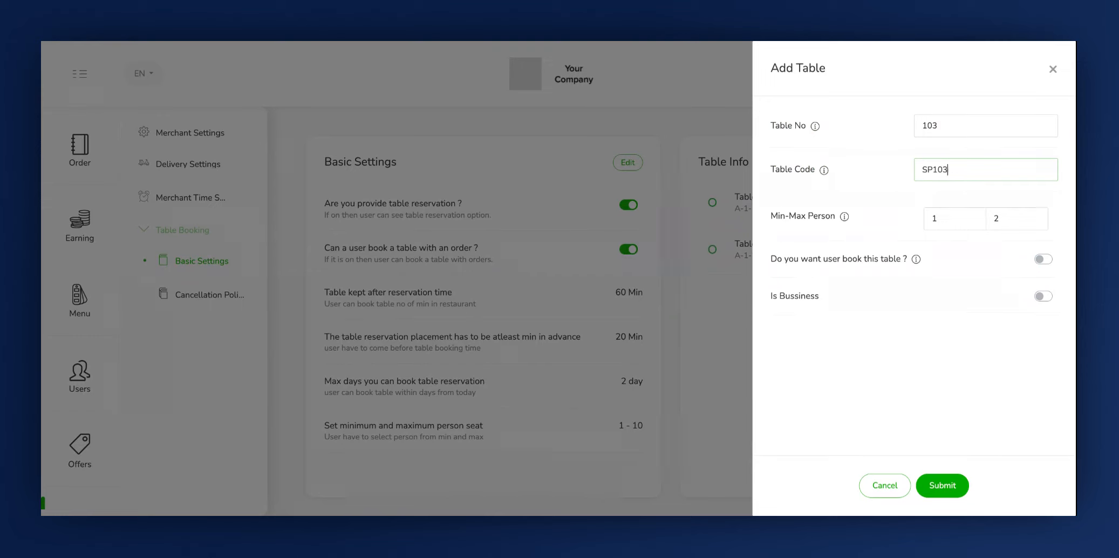
# Set the new table's capacity to a minimum of 3 and a maximum of 6 persons
pyautogui.click(784, 220)
pyautogui.click(948, 209)
pyautogui.press('BackSpace')
pyautogui.write('31')
pyautogui.press('BackSpace')
pyautogui.click(1025, 220)
pyautogui.press('BackSpace')
pyautogui.write('6')
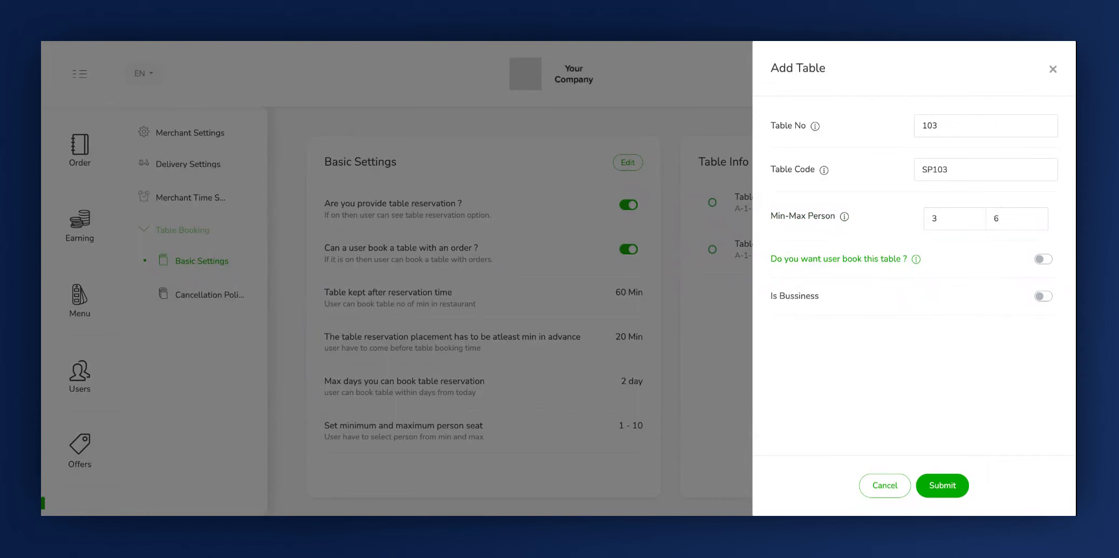
# Enable user booking for the new table, toggle its Is Bussiness option and submit the table
pyautogui.click(781, 267)
pyautogui.click(1049, 263)
pyautogui.click(773, 305)
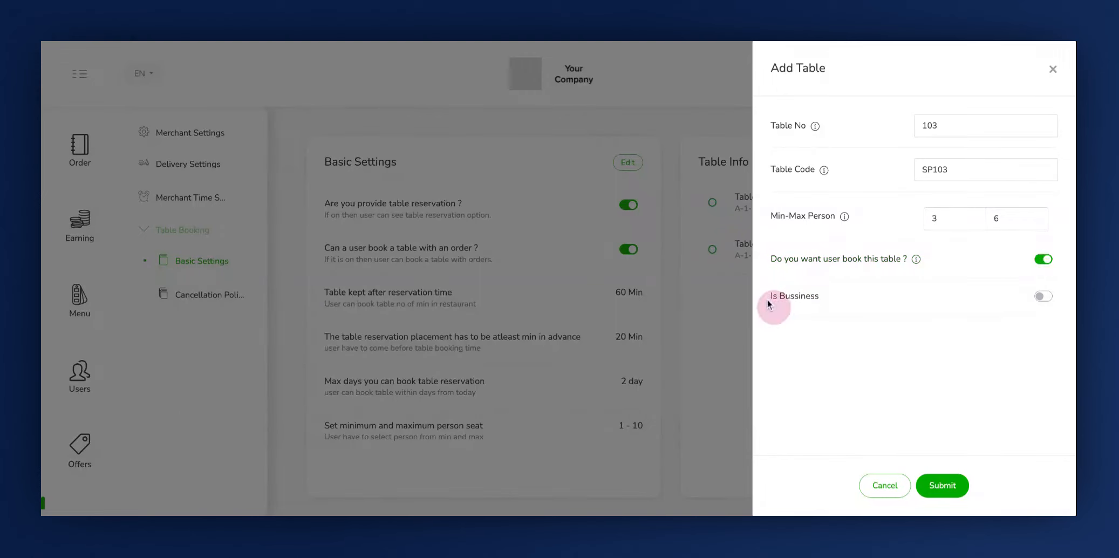
pyautogui.click(1043, 300)
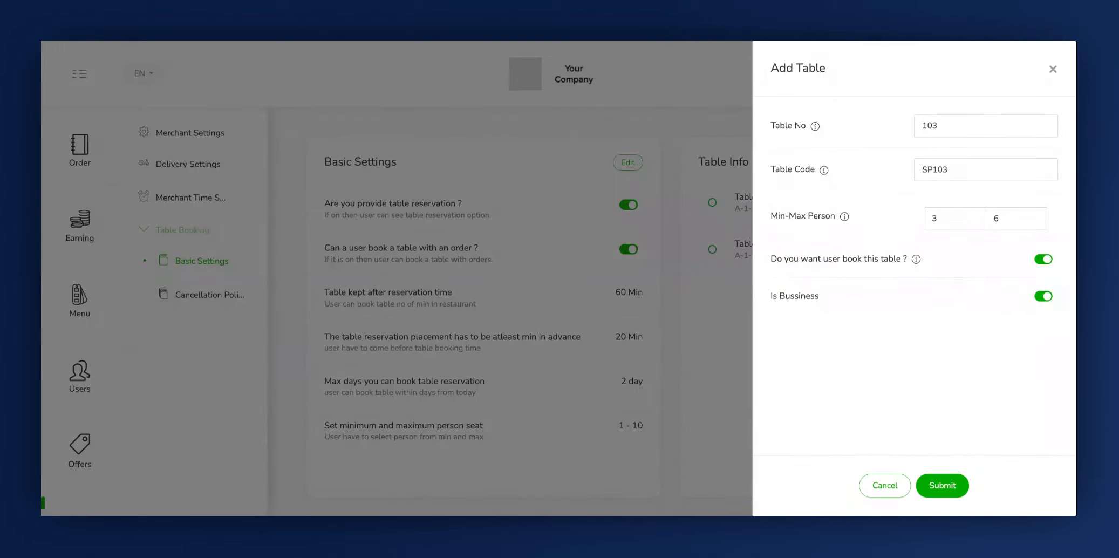
pyautogui.click(1045, 298)
pyautogui.click(1043, 296)
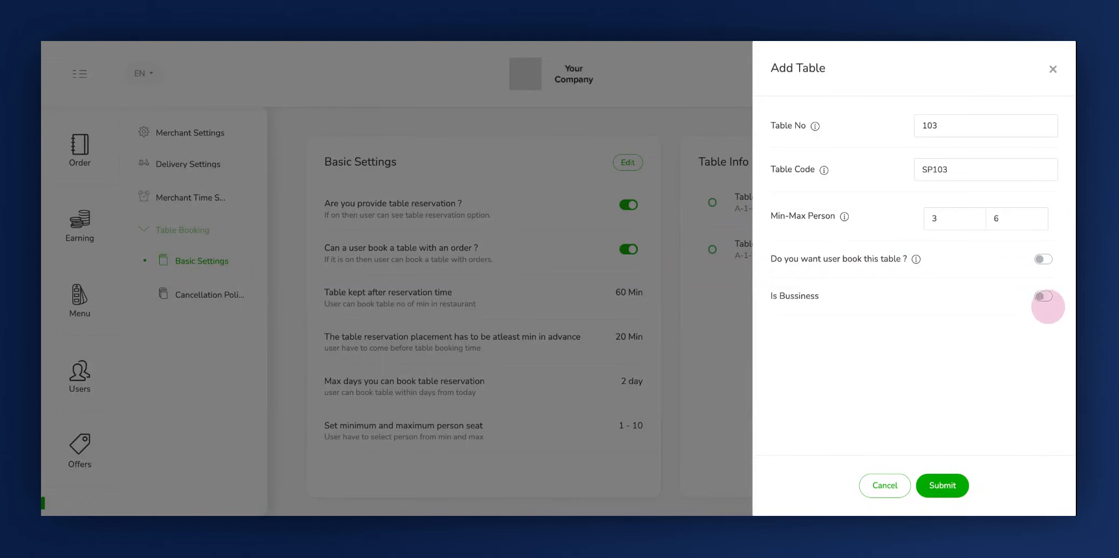
pyautogui.click(1044, 259)
pyautogui.click(939, 487)
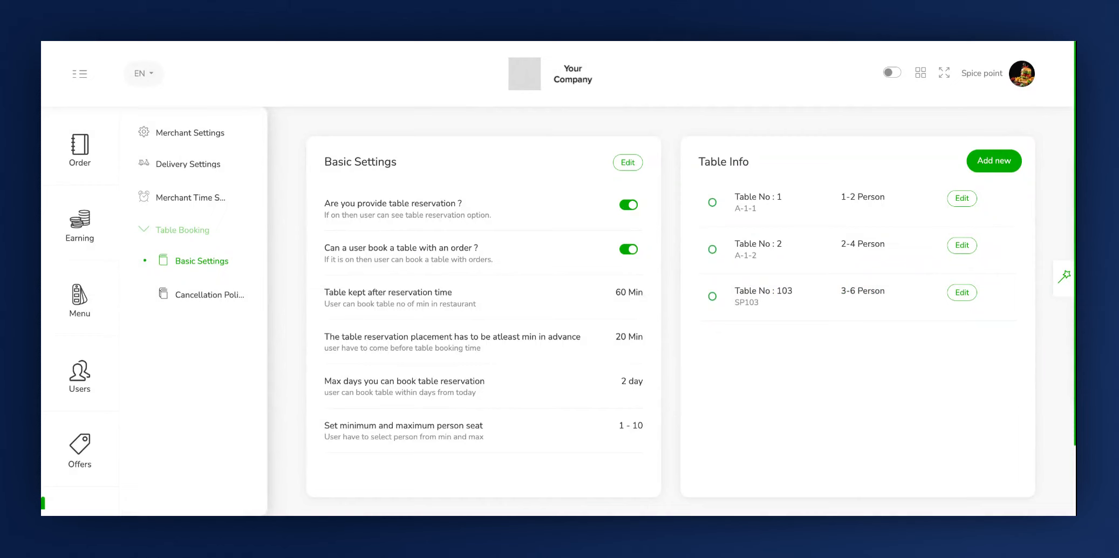
# Open the table booking cancellation policy for editing and look over the reservation charges form
pyautogui.click(165, 298)
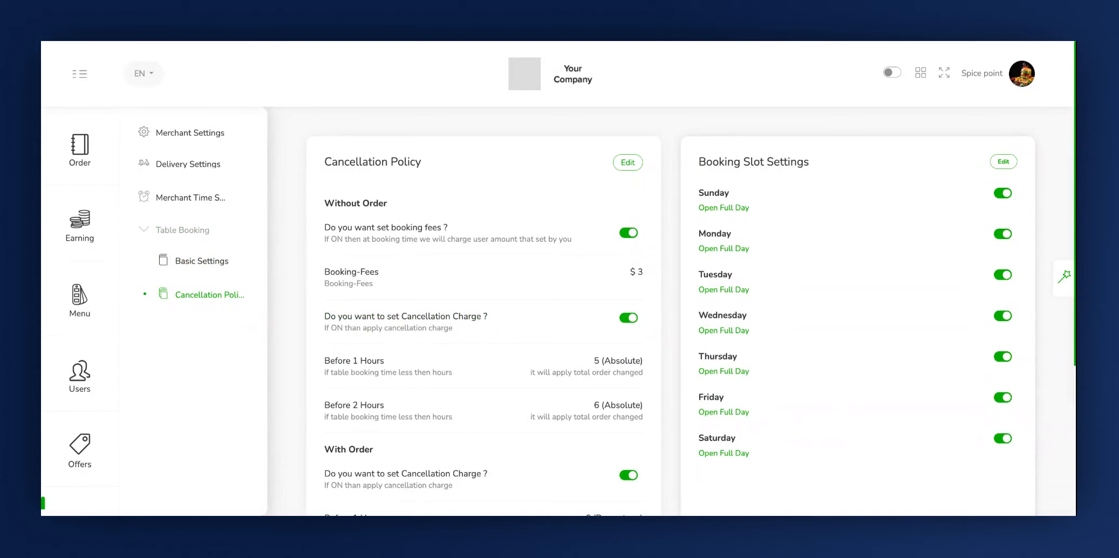
pyautogui.click(627, 165)
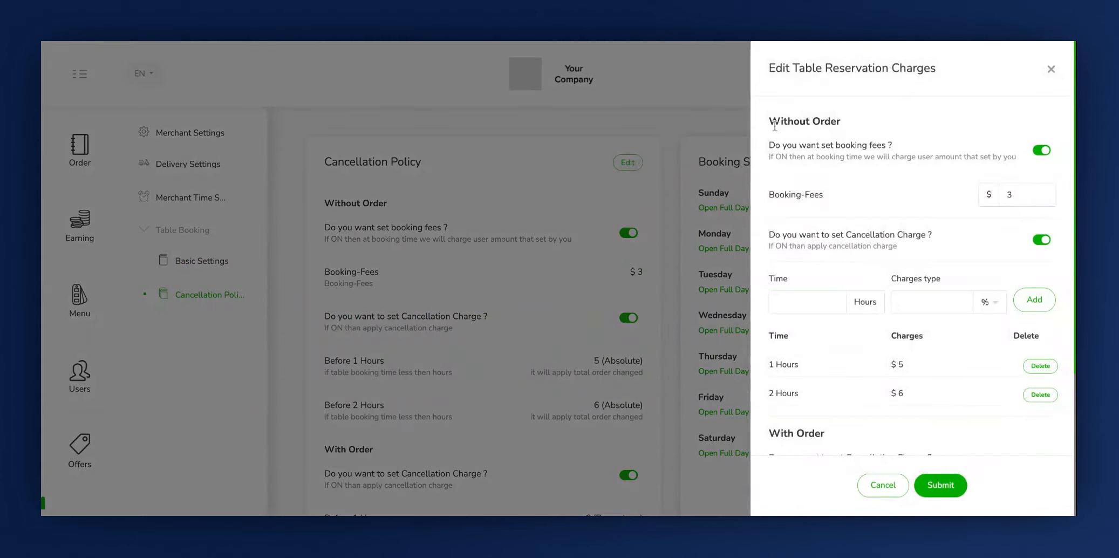
pyautogui.scroll(-2, 818, 209)
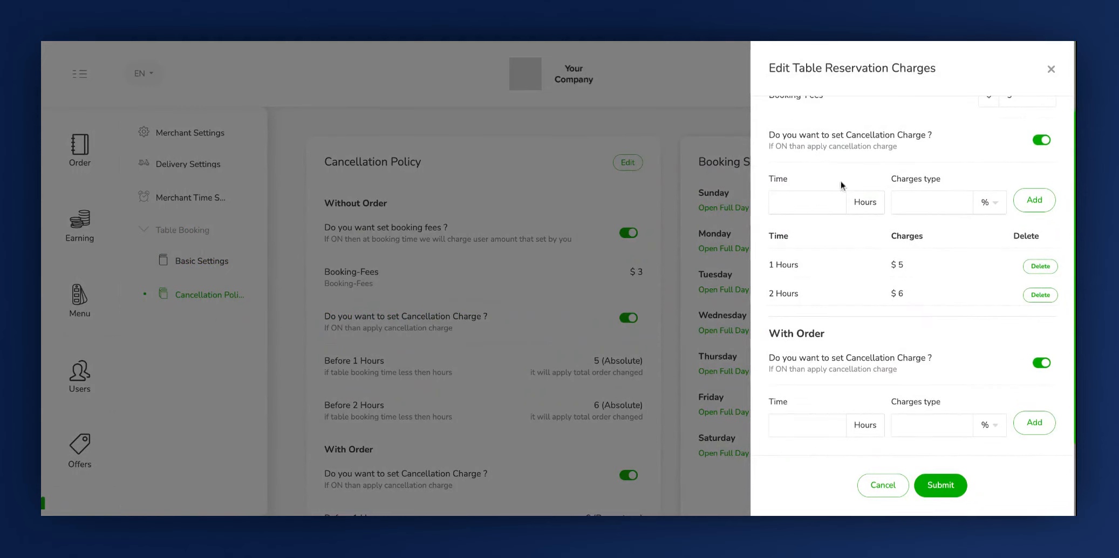
pyautogui.scroll(2, 863, 151)
pyautogui.click(774, 129)
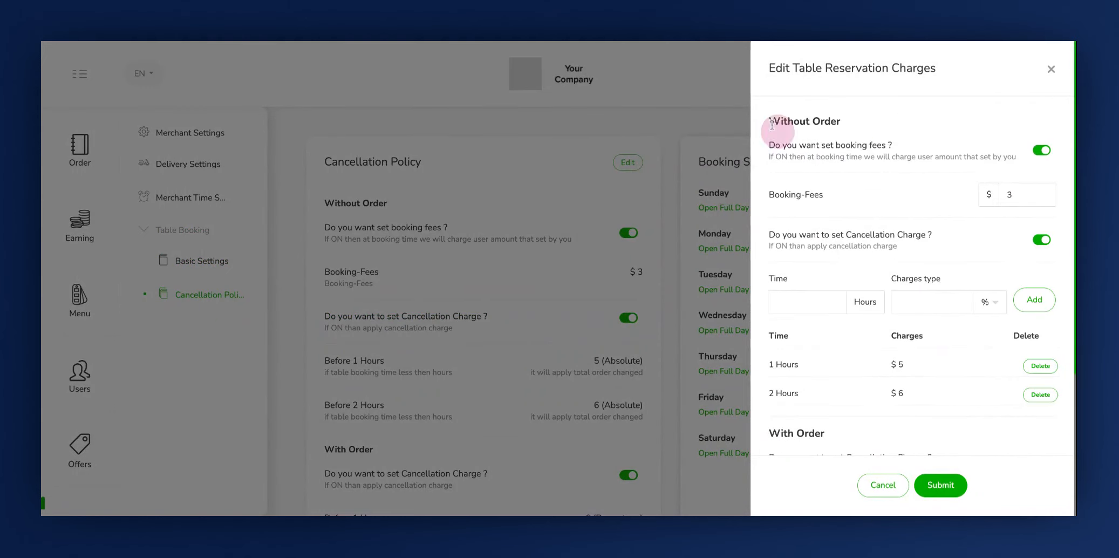
# Examine the booking fees and cancellation charge options for reservations without an order
pyautogui.click(773, 153)
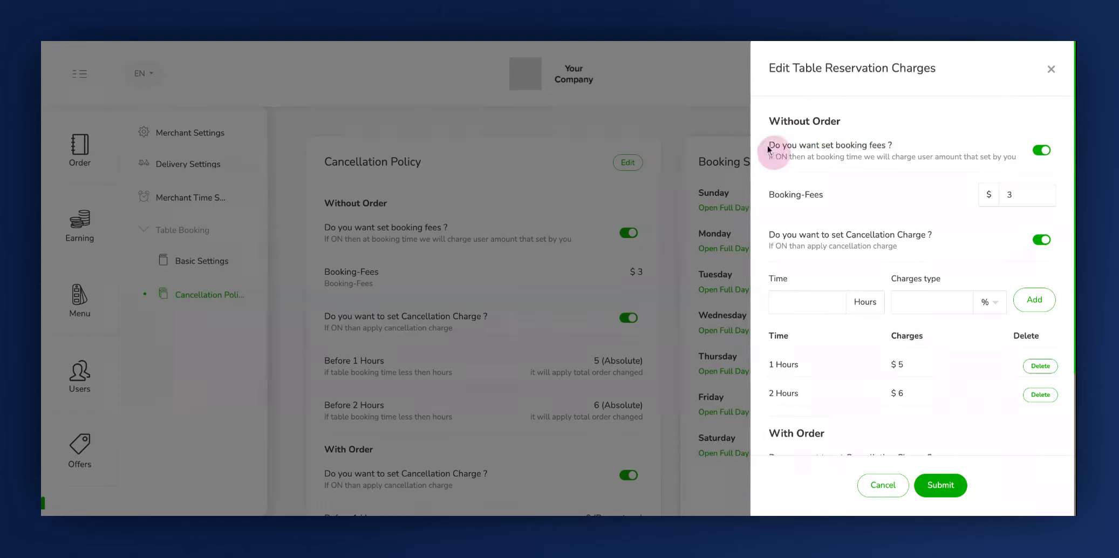
pyautogui.click(1043, 204)
pyautogui.click(1046, 157)
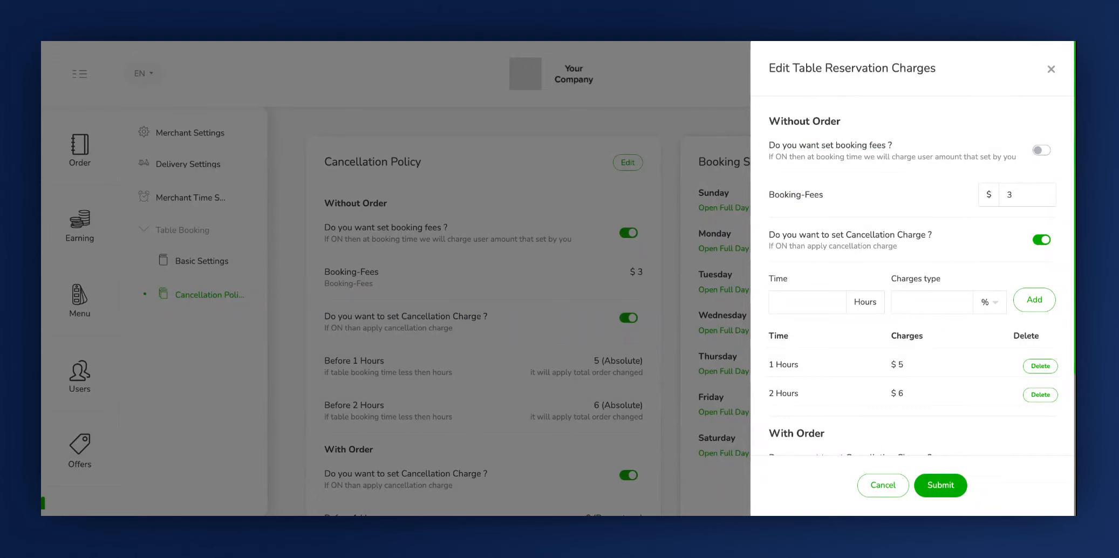
pyautogui.click(1043, 152)
pyautogui.click(767, 250)
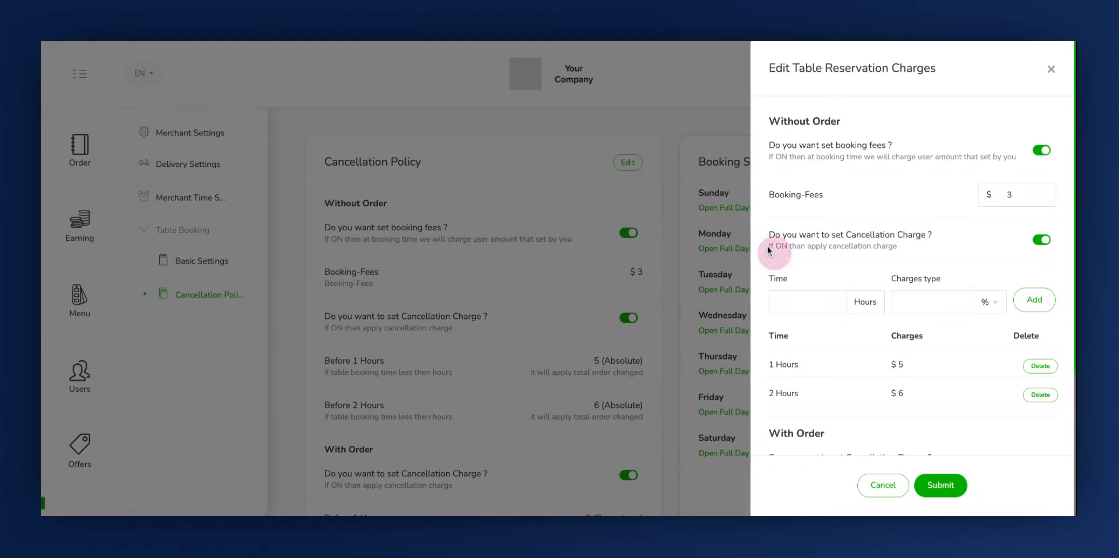
pyautogui.click(1053, 248)
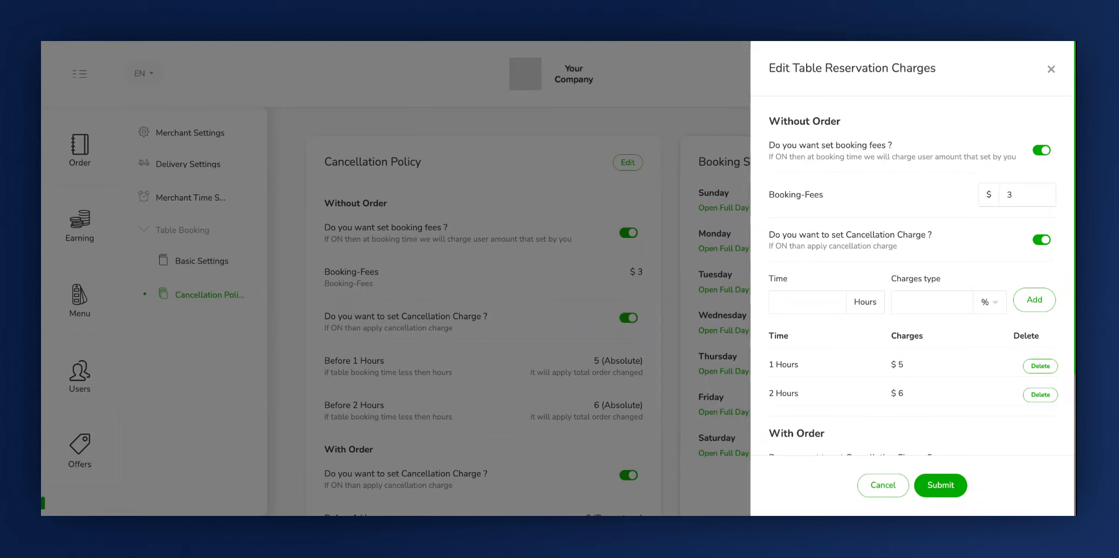
pyautogui.click(1038, 244)
pyautogui.click(1045, 242)
# Add a Without Order cancellation charge of 20 % for a time of 20 hours
pyautogui.click(789, 302)
pyautogui.write('20')
pyautogui.click(987, 303)
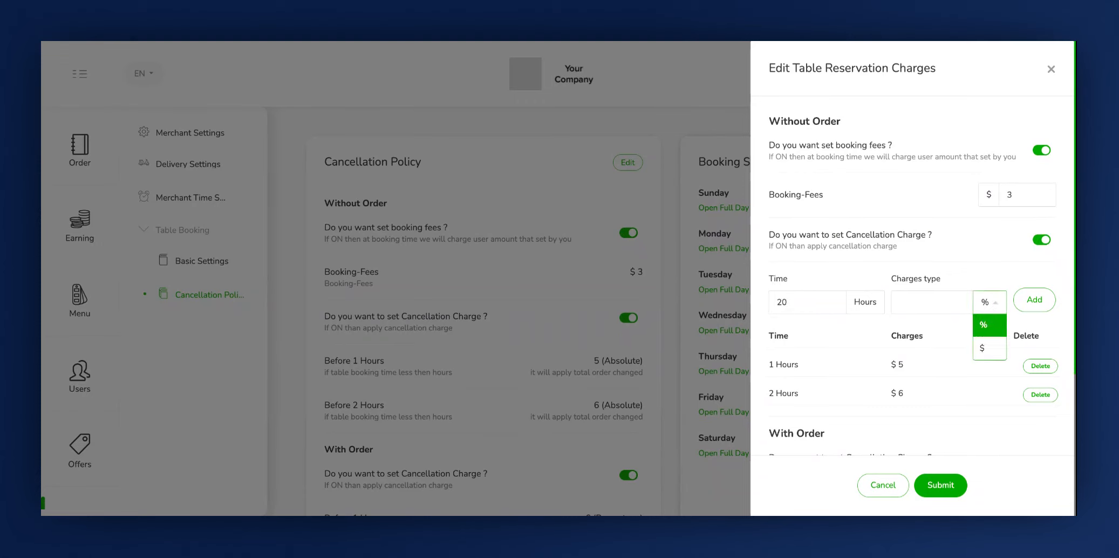
pyautogui.click(939, 305)
pyautogui.write('20')
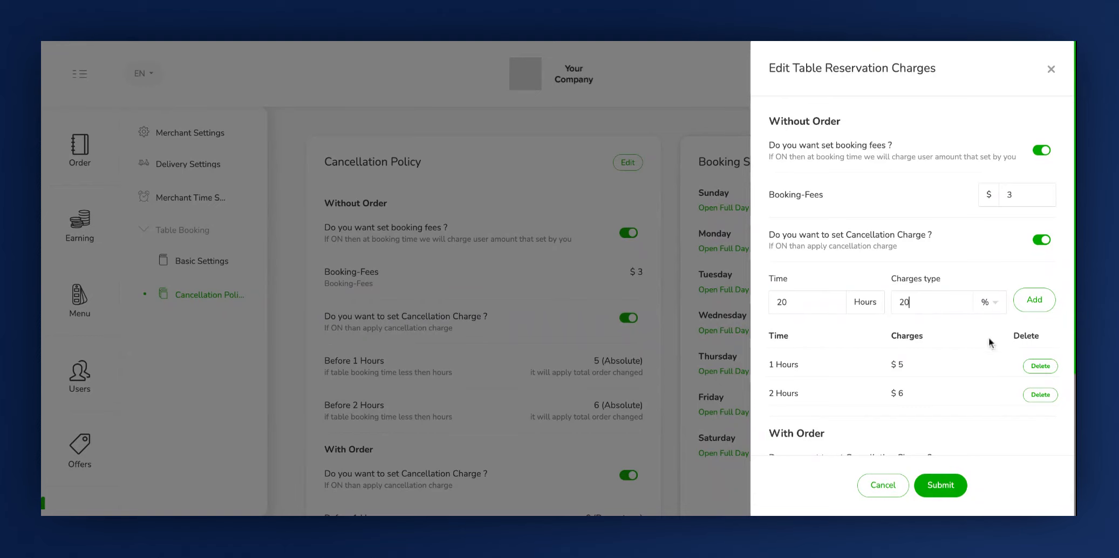
pyautogui.click(1043, 300)
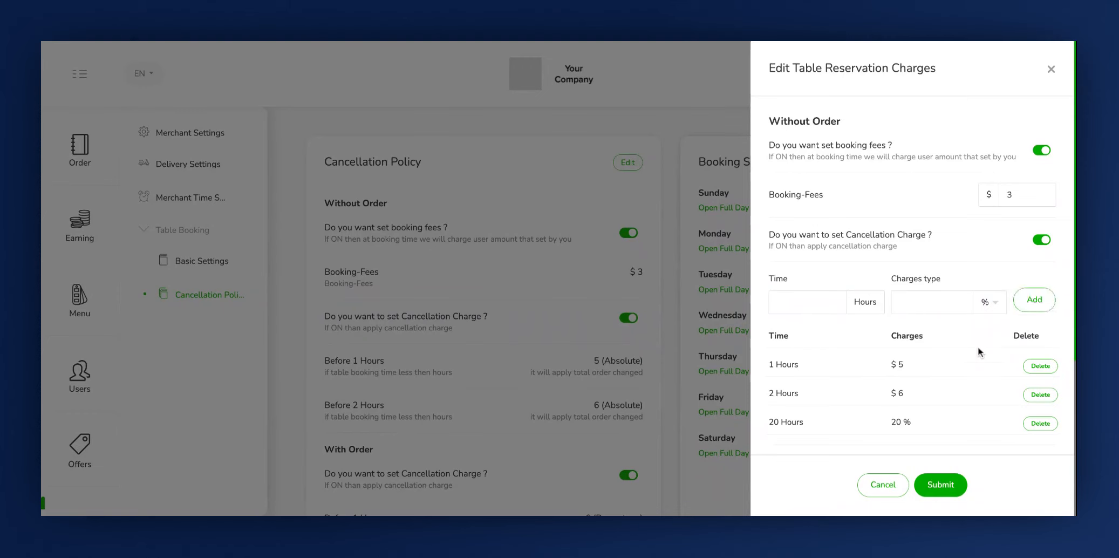
# Review the With Order cancellation charge settings and submit the table reservation charges
pyautogui.scroll(-2, 977, 346)
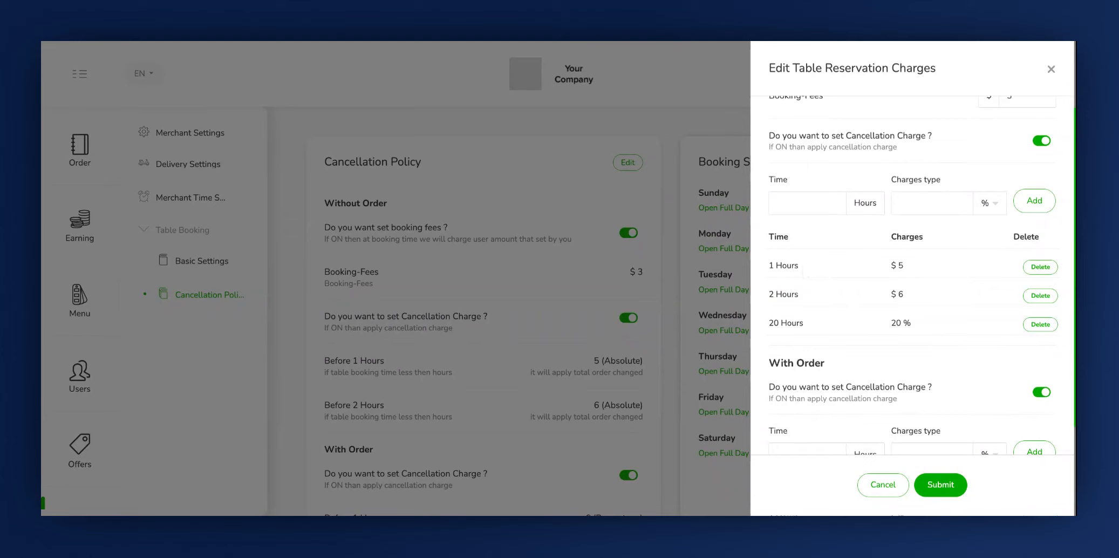
pyautogui.scroll(-3, 815, 310)
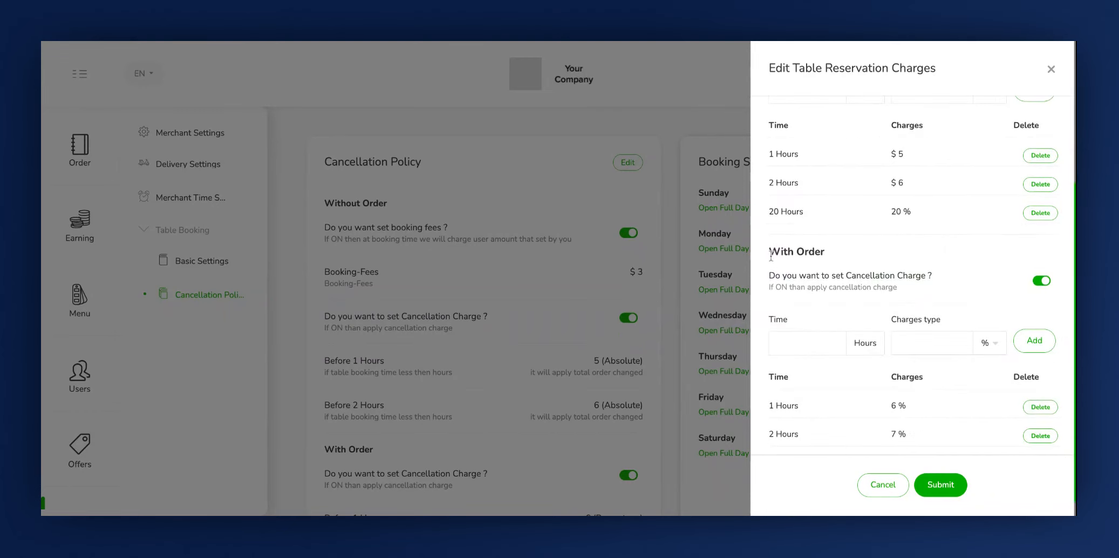
pyautogui.scroll(3, 812, 253)
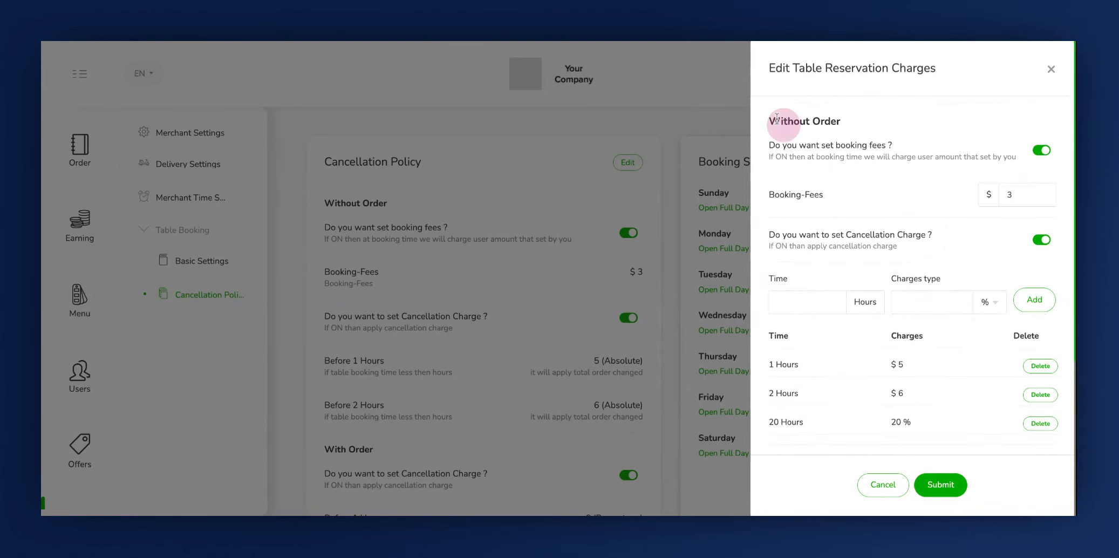
pyautogui.scroll(-4, 806, 191)
pyautogui.click(769, 228)
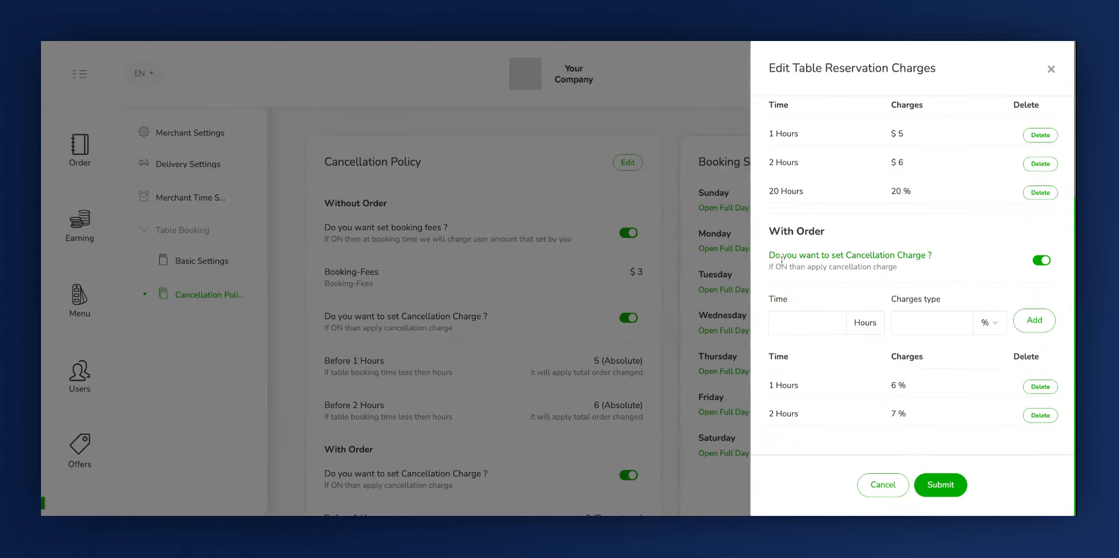
pyautogui.click(763, 279)
pyautogui.click(1048, 278)
pyautogui.click(1041, 260)
pyautogui.click(1041, 260)
pyautogui.click(785, 299)
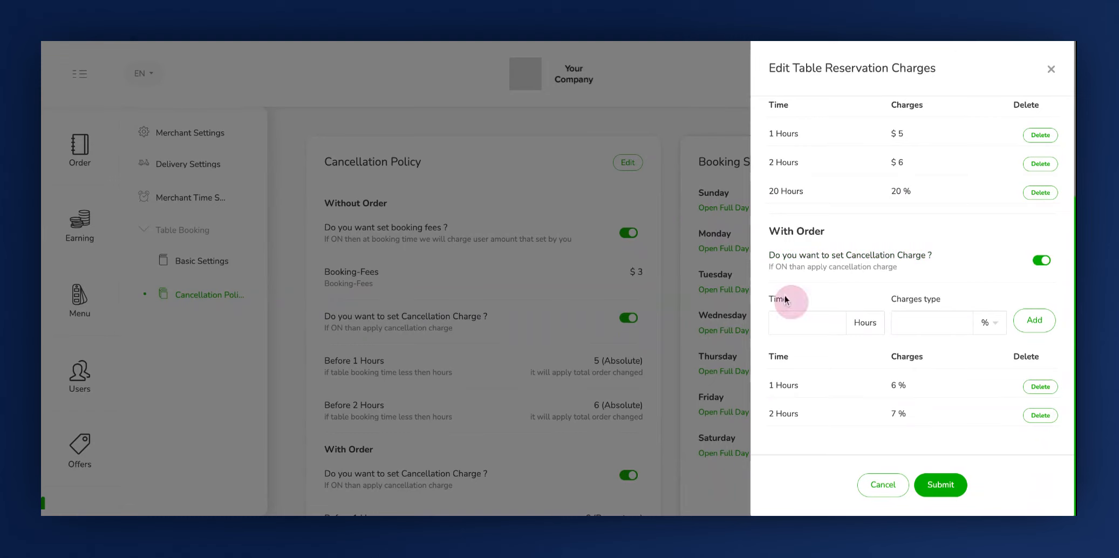
pyautogui.click(918, 302)
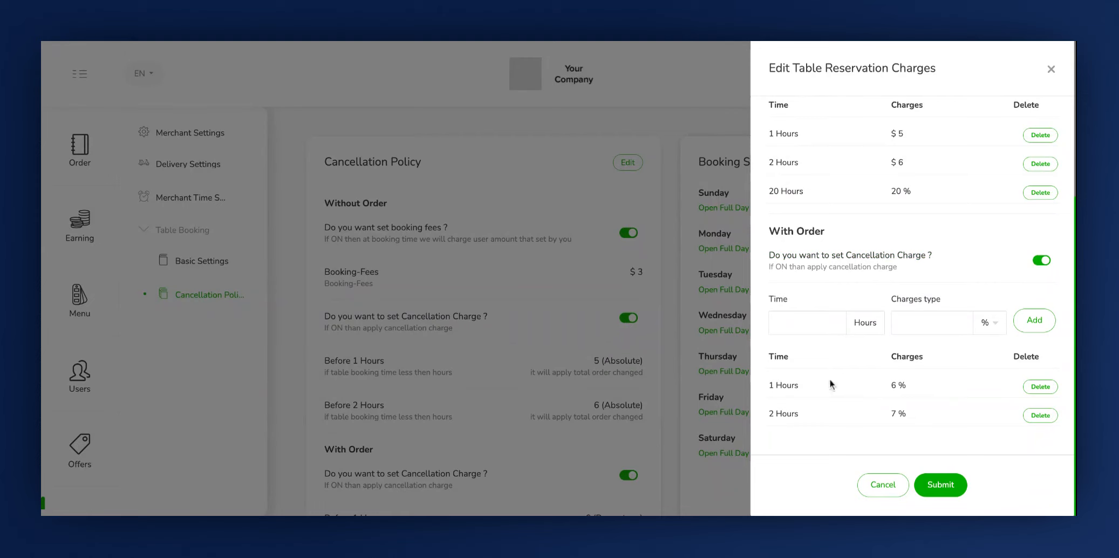
pyautogui.click(775, 385)
pyautogui.click(906, 387)
pyautogui.scroll(4, 936, 377)
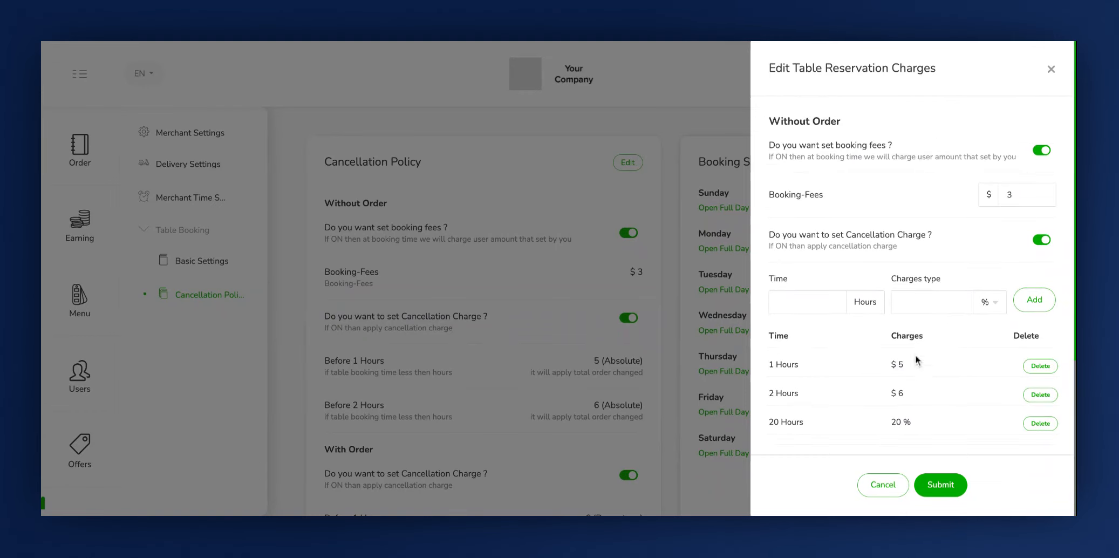
pyautogui.click(935, 482)
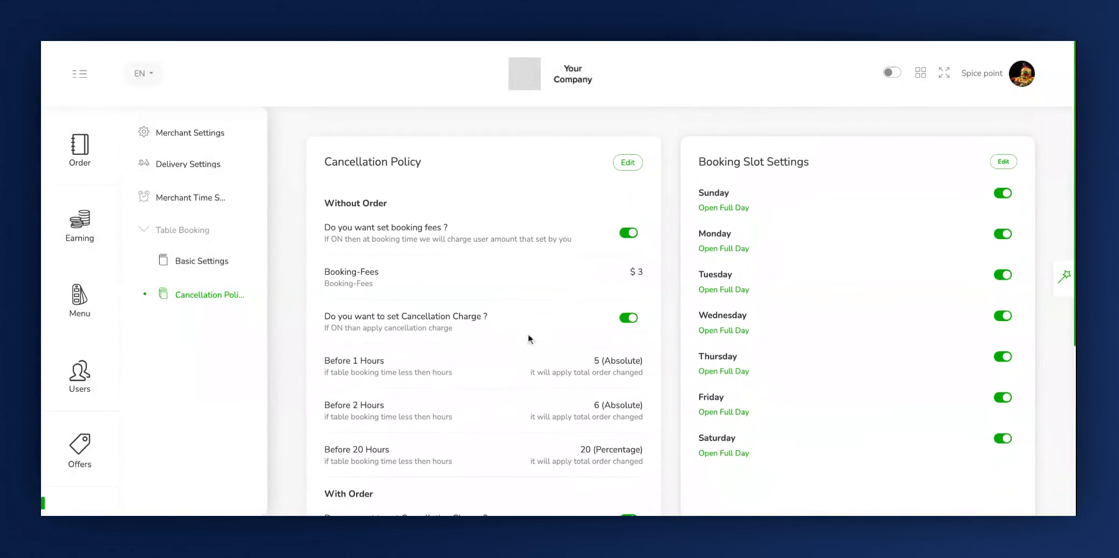
# Open the booking slot settings for editing and start a new Sunday slot with open time 01:00 PM
pyautogui.click(721, 161)
pyautogui.click(1003, 161)
pyautogui.scroll(-3, 890, 317)
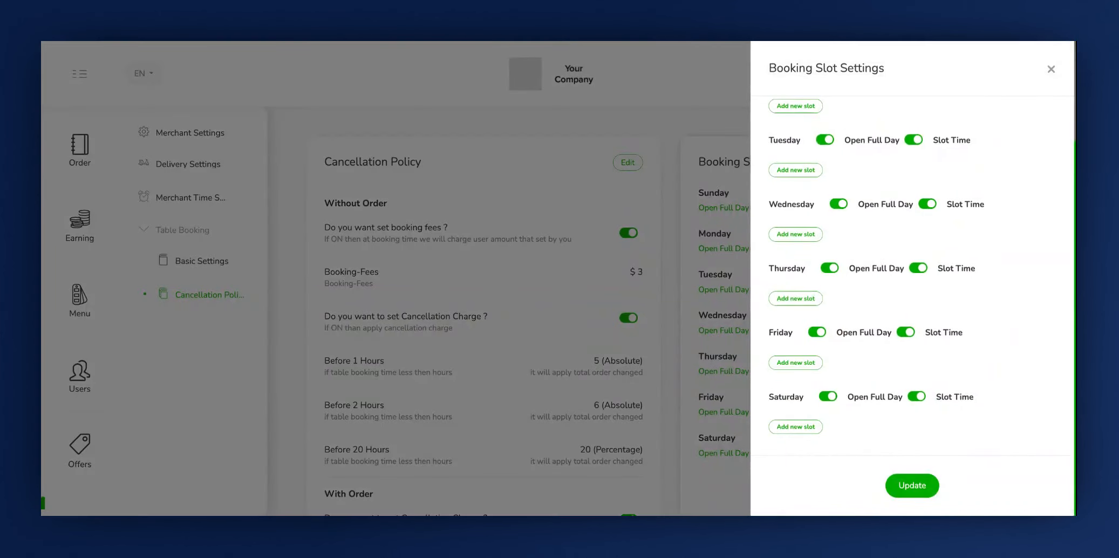
pyautogui.scroll(4, 797, 285)
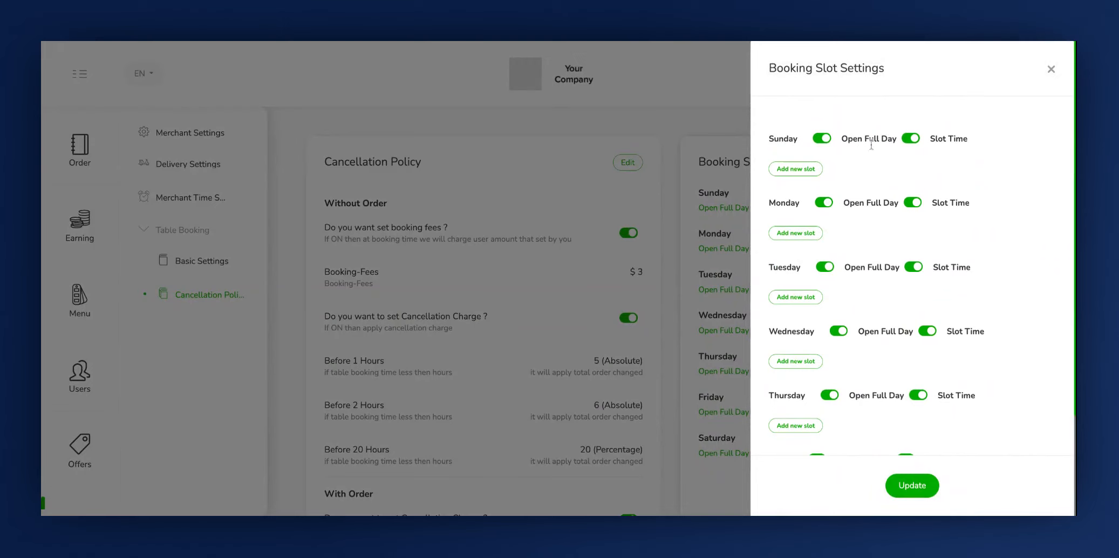
pyautogui.click(811, 171)
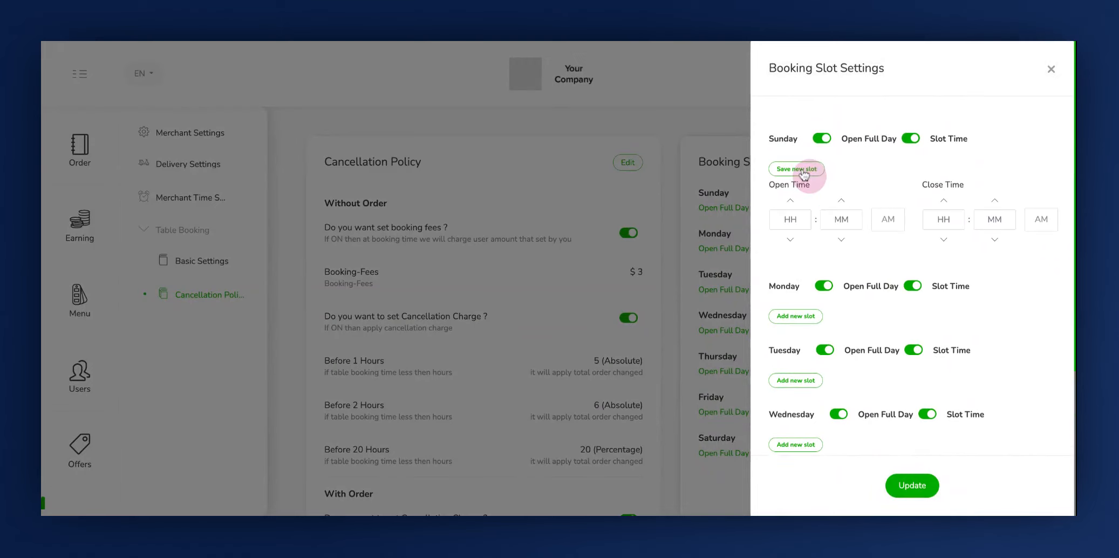
pyautogui.click(890, 219)
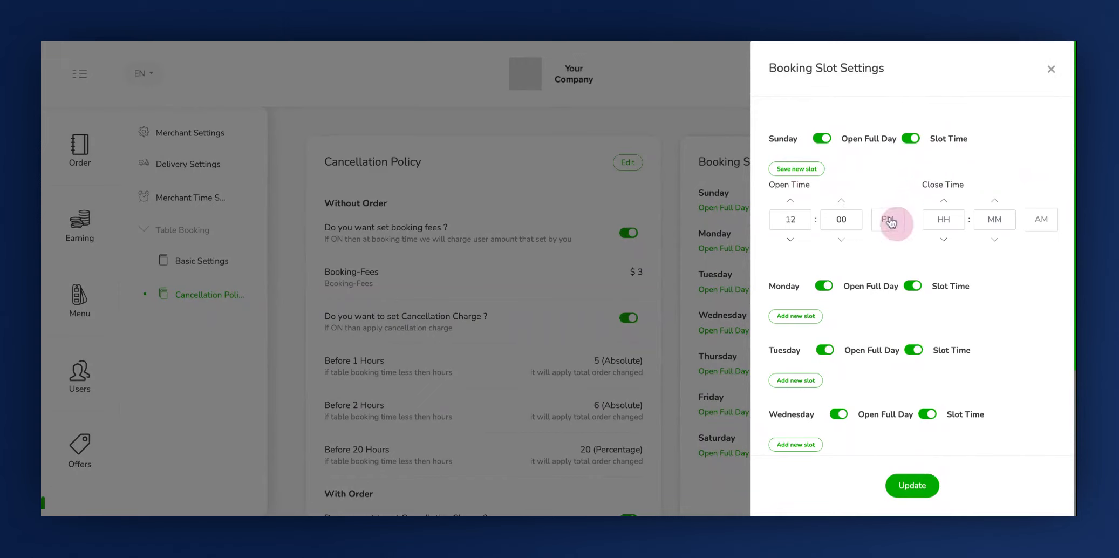
pyautogui.click(797, 217)
pyautogui.press('BackSpace')
# Set the new Sunday slot's close time to 02:00 PM and save the slot
pyautogui.click(956, 224)
pyautogui.click(1041, 218)
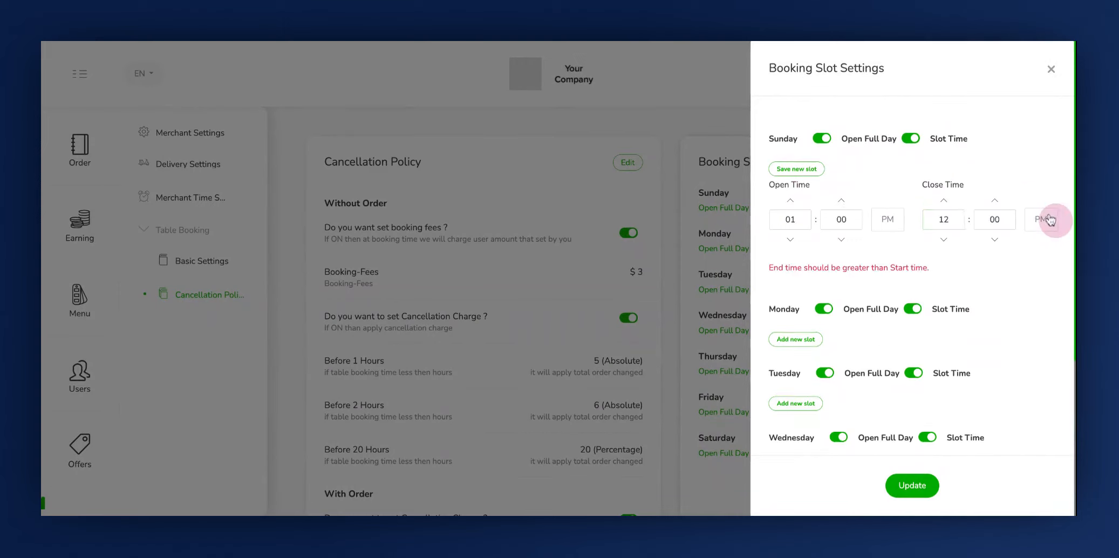
pyautogui.click(943, 221)
pyautogui.press('BackSpace')
pyautogui.write('2')
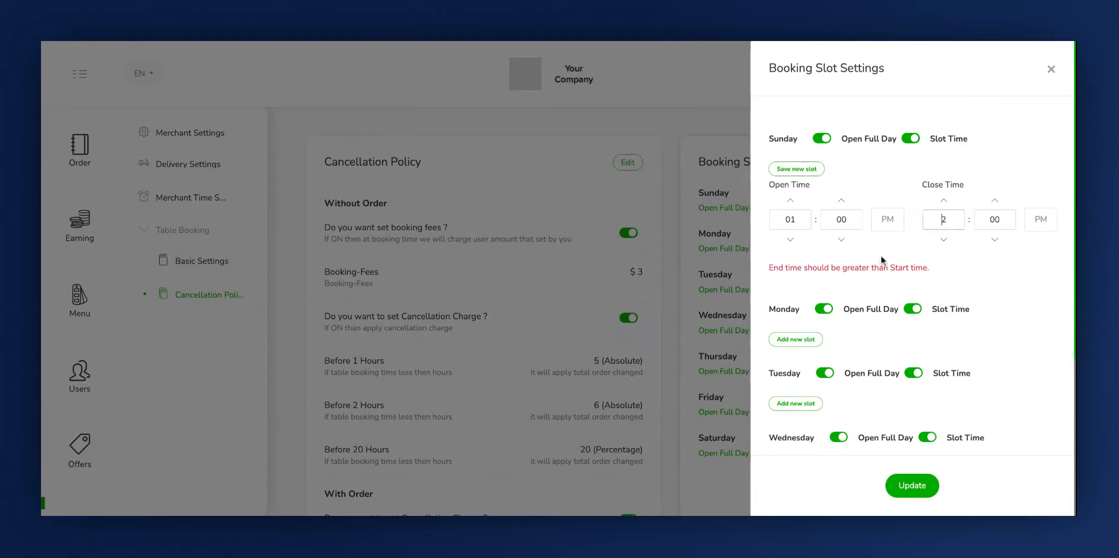
pyautogui.click(884, 262)
pyautogui.click(797, 171)
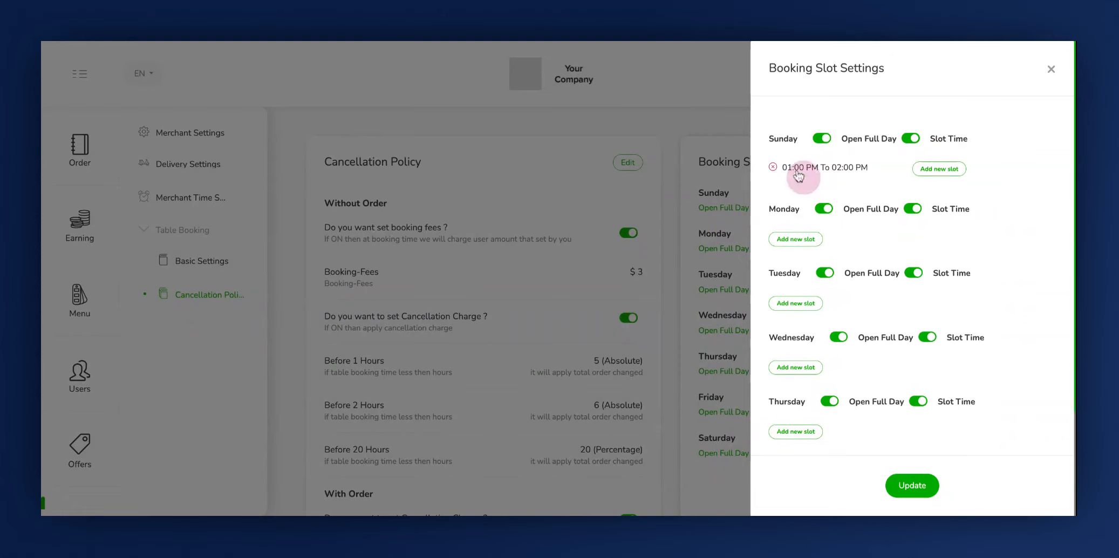
# Check the slot options for every weekday and update the booking slot settings
pyautogui.click(825, 143)
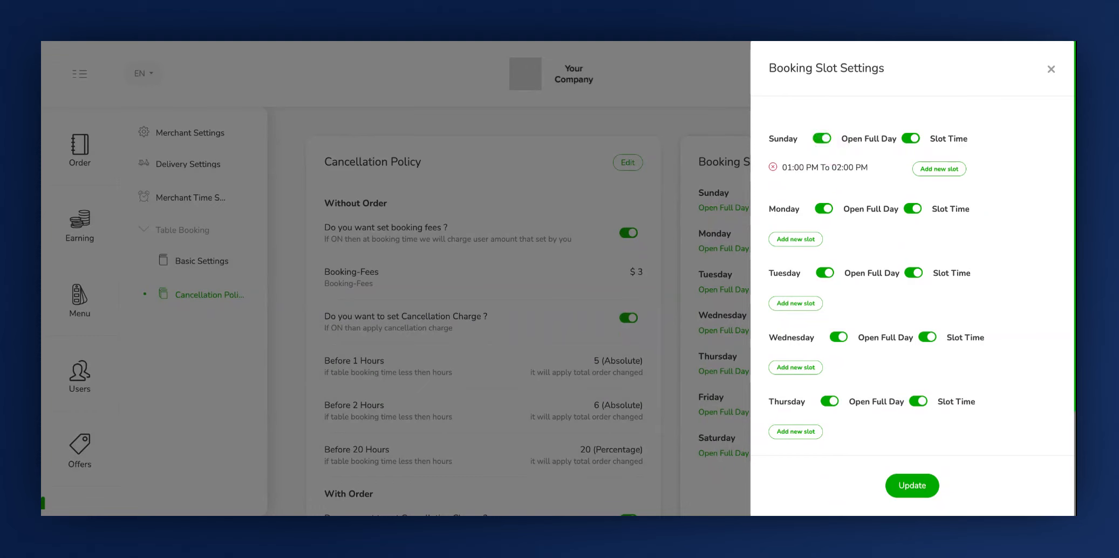
pyautogui.click(822, 138)
pyautogui.scroll(-1, 840, 211)
pyautogui.scroll(1, 841, 212)
pyautogui.scroll(-2, 840, 212)
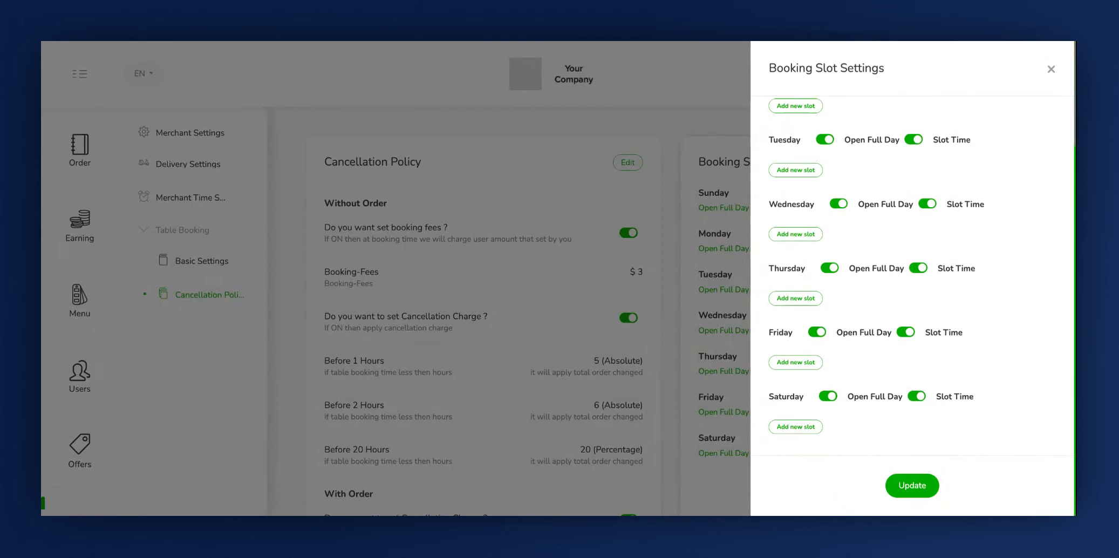
pyautogui.click(909, 486)
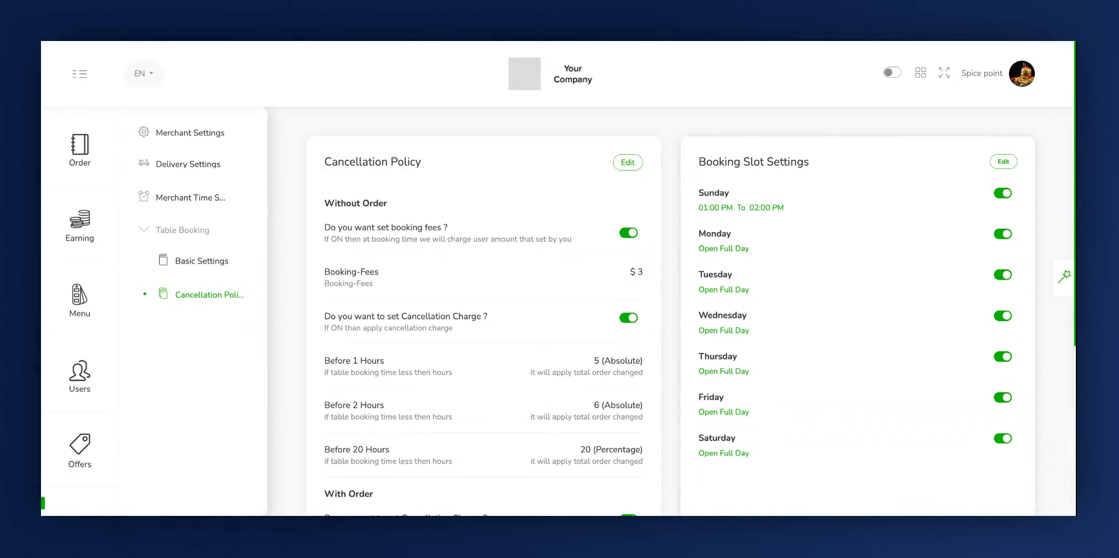
# Look over the saved cancellation policy and revisit the merchant and delivery settings pages
pyautogui.scroll(-4, 662, 211)
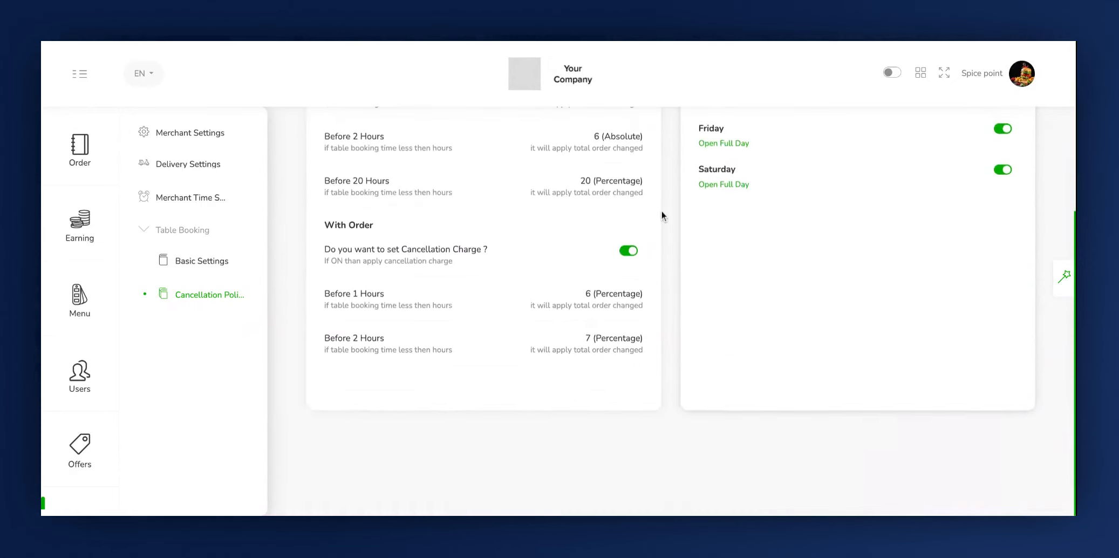
pyautogui.scroll(4, 662, 211)
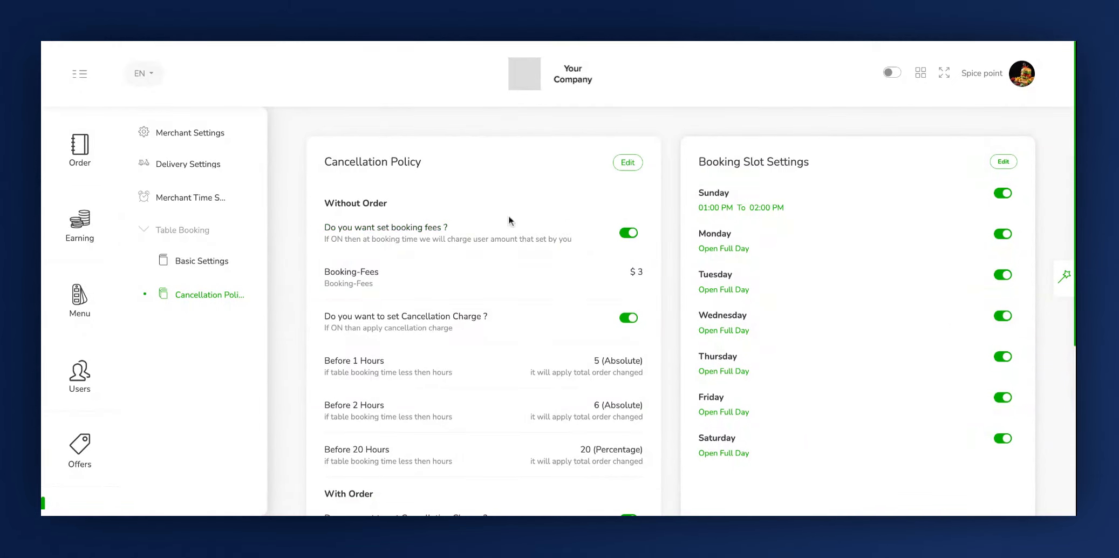
pyautogui.click(200, 134)
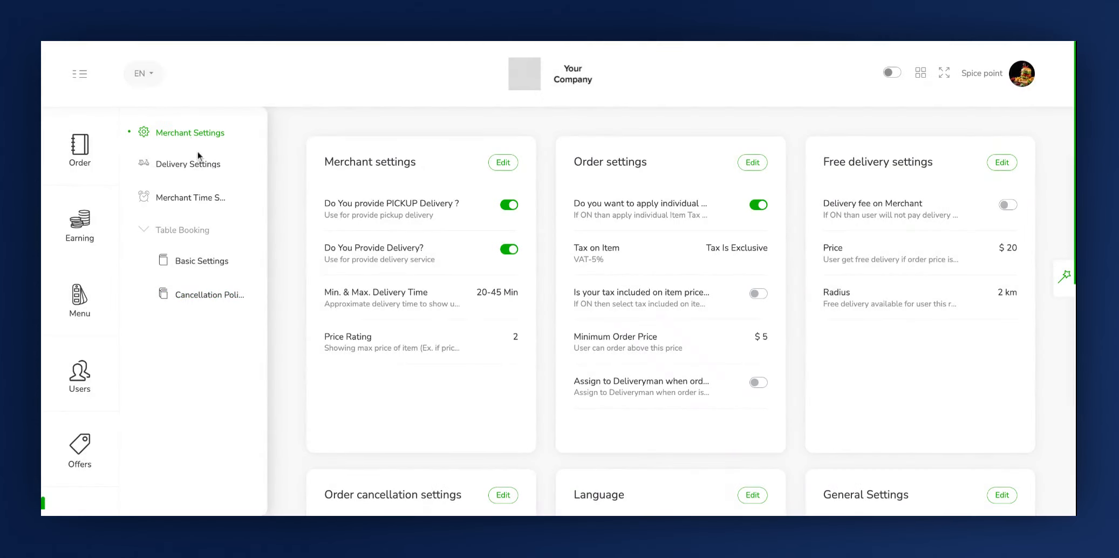
pyautogui.click(163, 162)
pyautogui.click(162, 197)
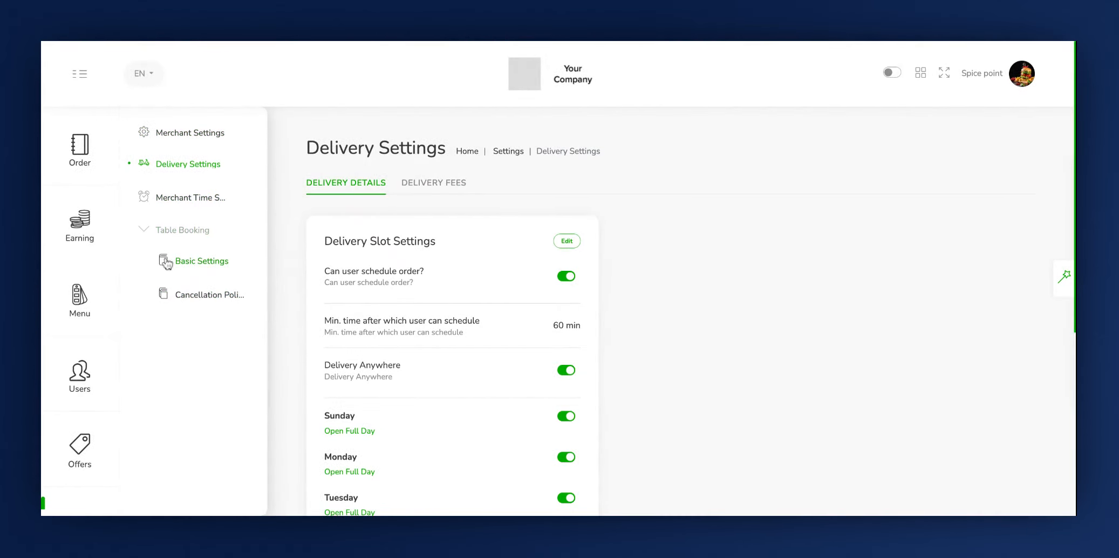
pyautogui.click(173, 241)
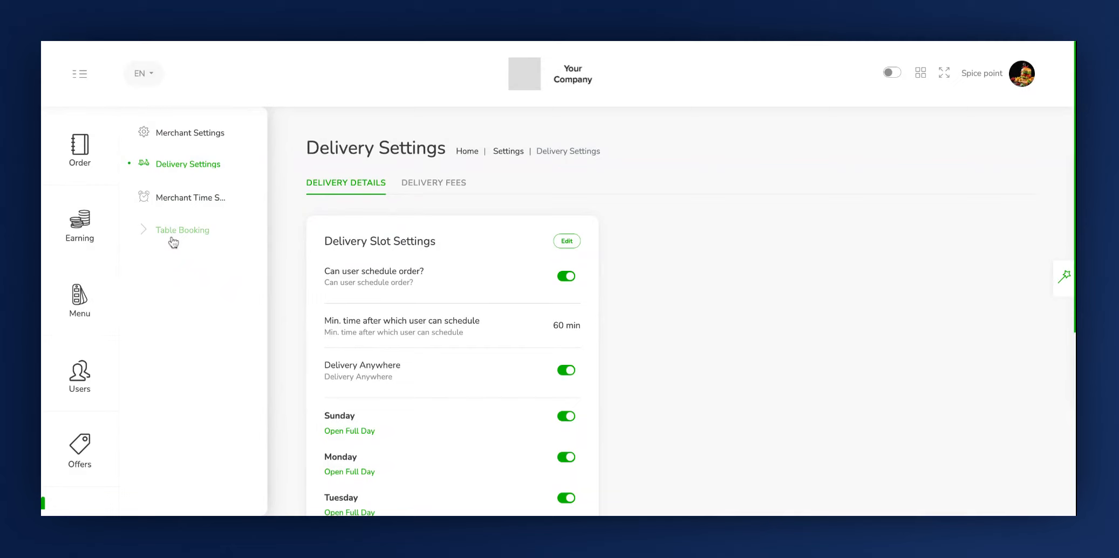
pyautogui.click(174, 242)
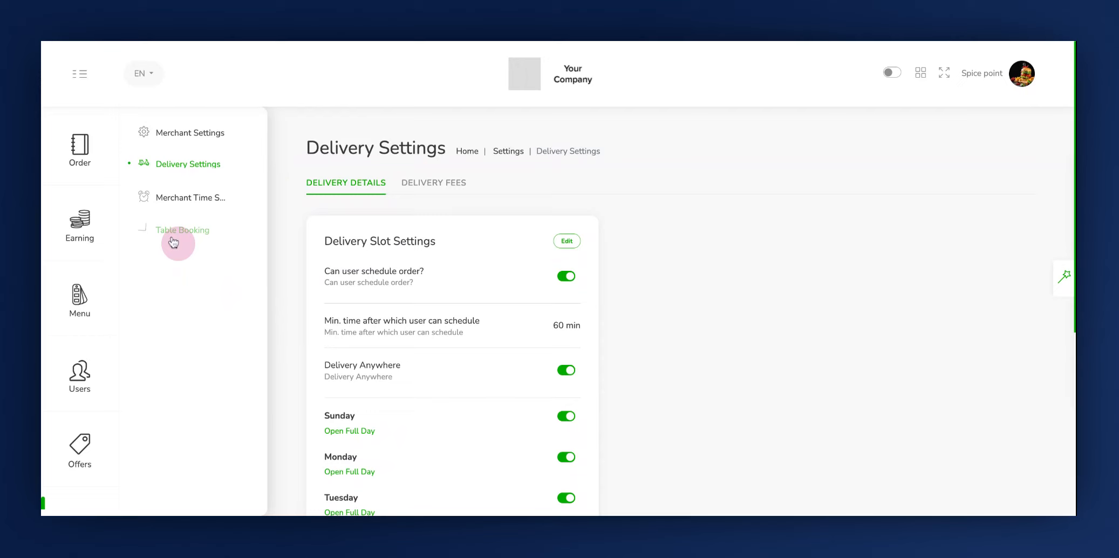